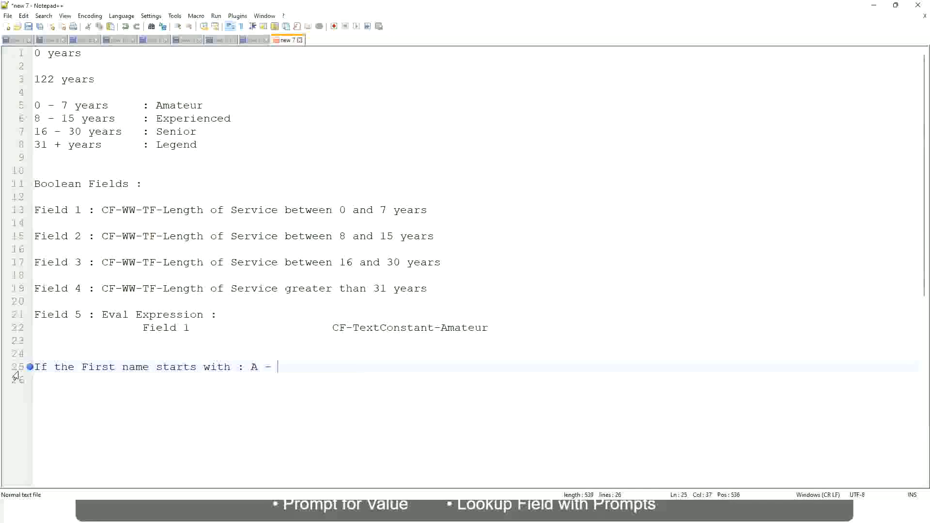
Complete the first-name condition on line 25 with the range A - G and the result A Listers.
text(G)
text(:)
key(Tab)
text(A lI)
key(BackSpace)
key(BackSpace)
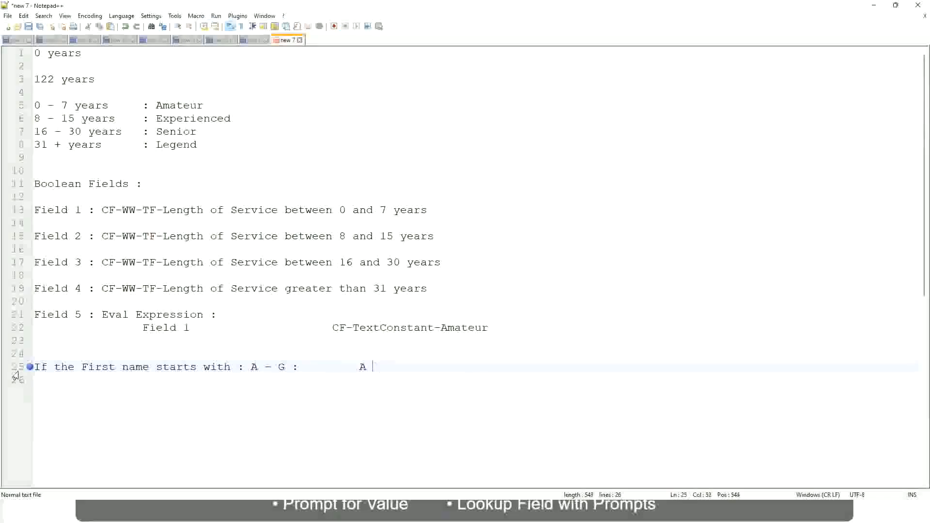
text(Listers)
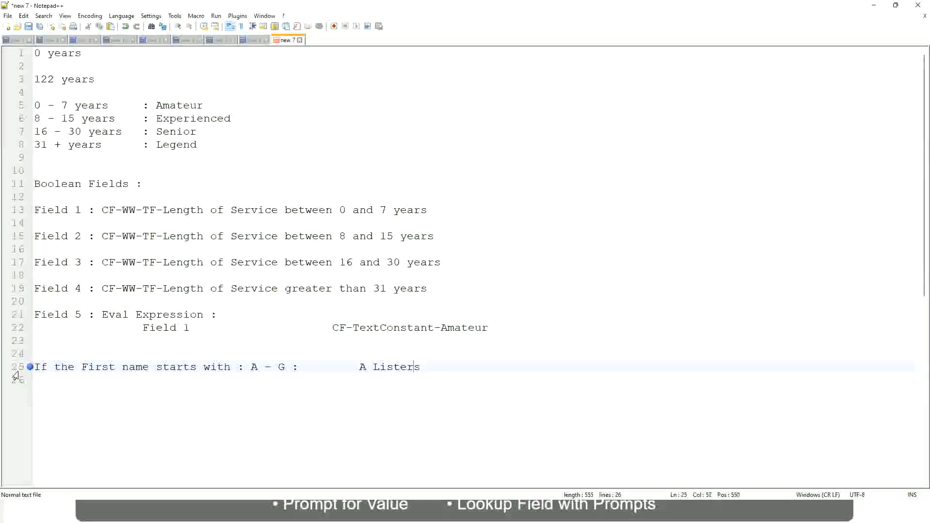
Enclose A Listers in double quotation marks and start a new line below it.
key(ctrl+Left)
key(ctrl+Left)
text("")
key(Left)
key(Left)
key(Left)
key(Left)
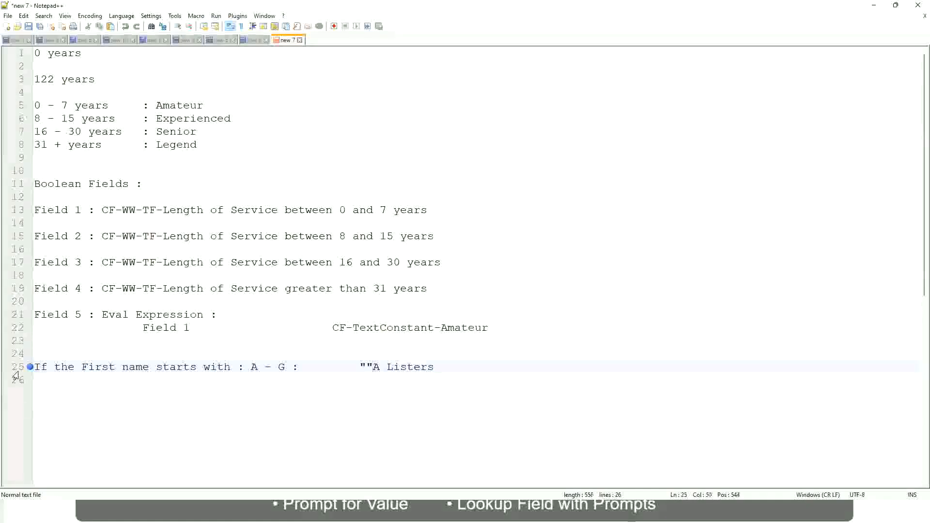
key(BackSpace)
key(Right)
key(End)
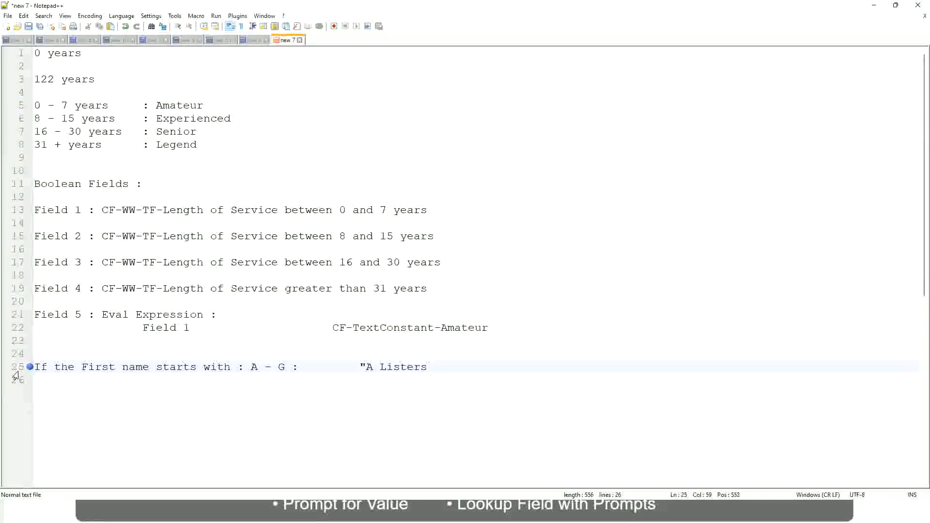
key(Return)
text(")
key(BackSpace)
key(BackSpace)
text("")
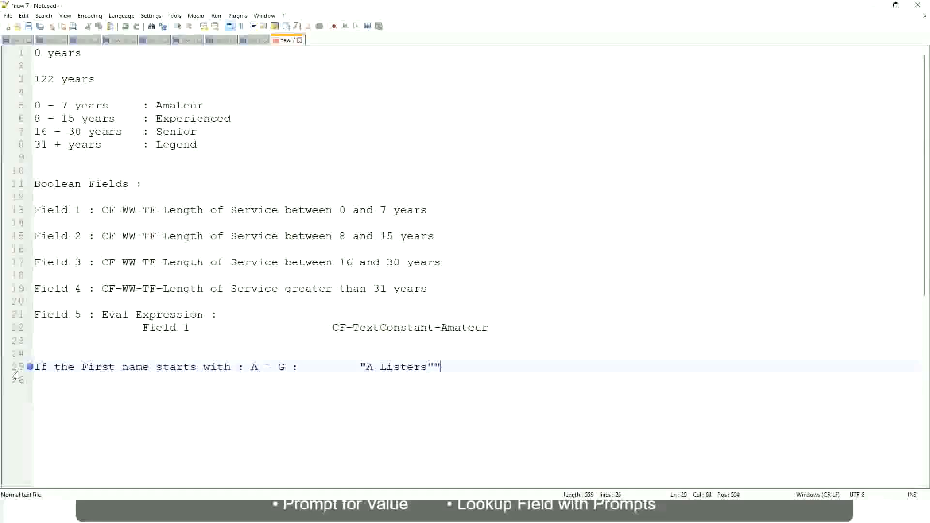
key(BackSpace)
key(Return)
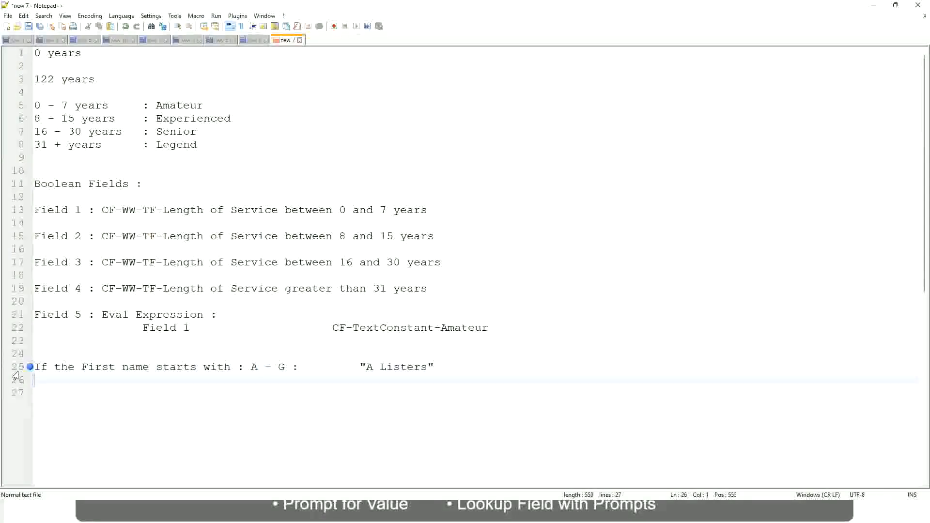
Add a line for the range H - P with the aligned result "His Majesty" in quotation marks.
text(H -)
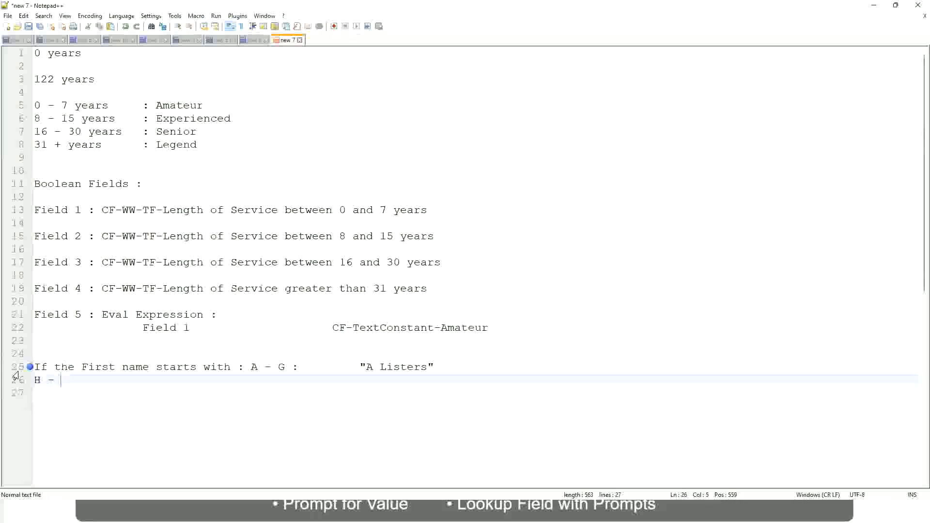
text(P)
key(Tab)
key(Tab)
key(Tab)
key(Tab)
key(Tab)
key(Tab)
key(Tab)
key(Tab)
key(Tab)
text(:)
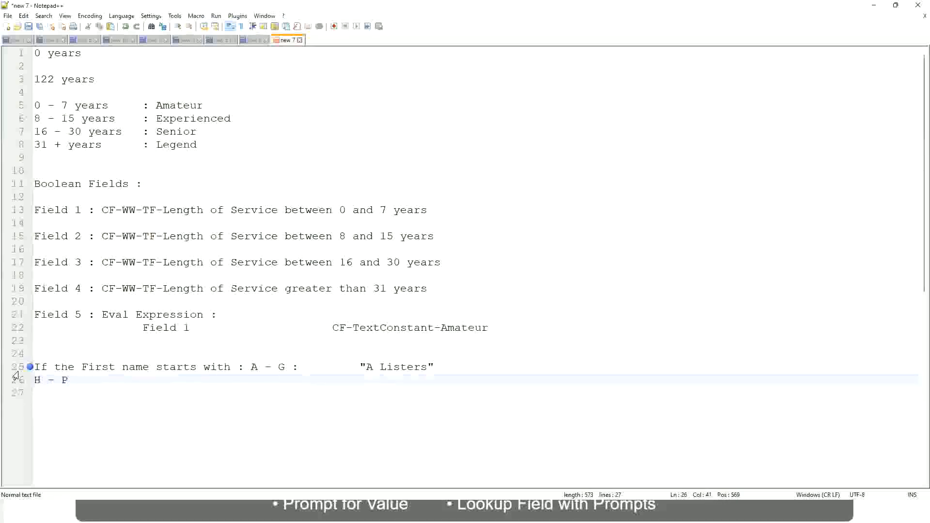
key(Tab)
key(Tab)
text("His Maje)
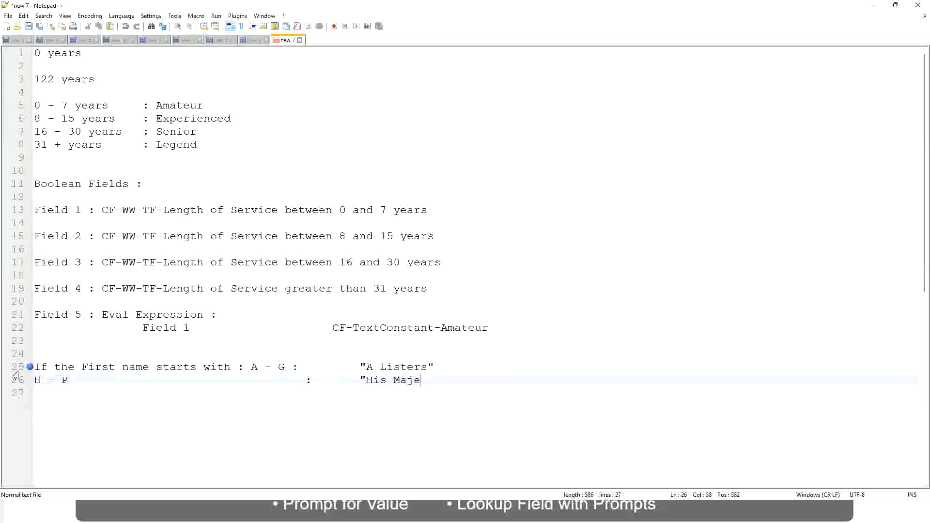
text(sty"")
key(BackSpace)
key(Return)
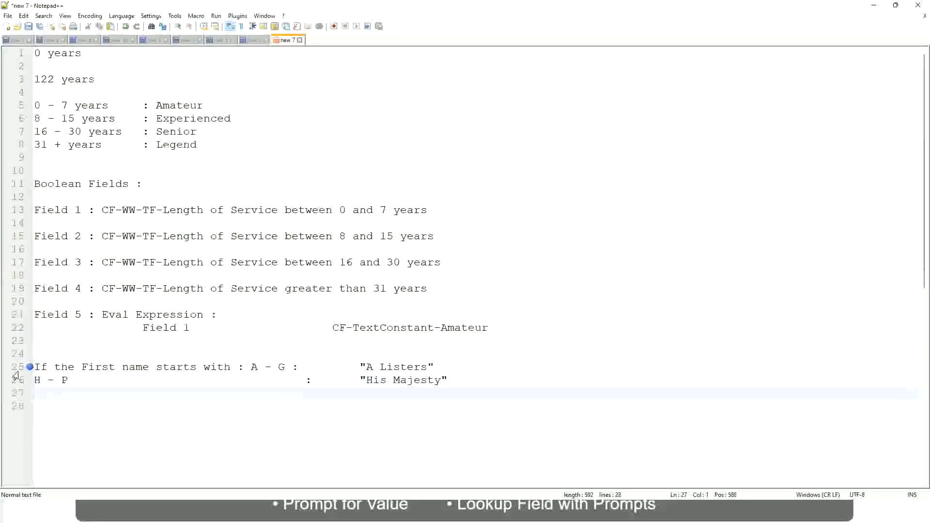
Add a line for the range L - Z with the aligned result "Lords" in quotation marks.
text(L - Z)
key(Tab)
key(Tab)
key(Tab)
key(Tab)
key(Tab)
key(Tab)
text(:)
key(Tab)
key(Tab)
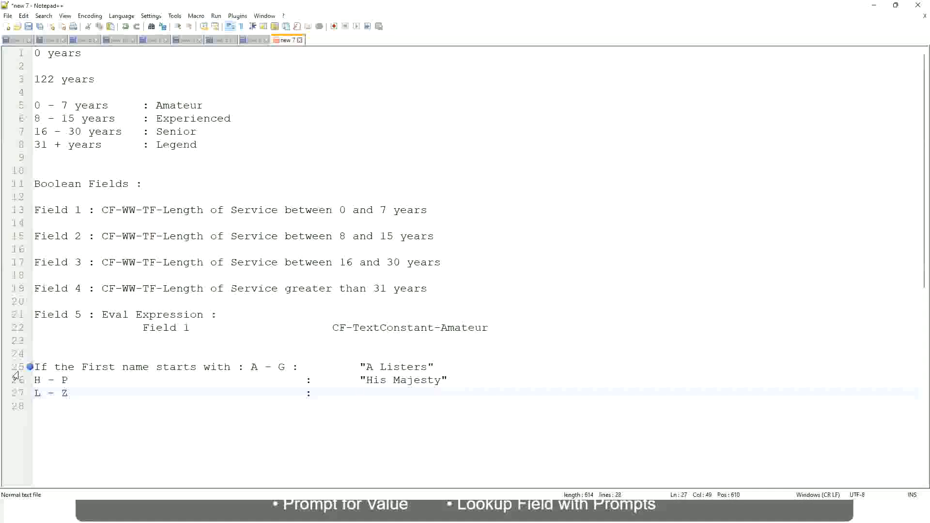
text("Lords)
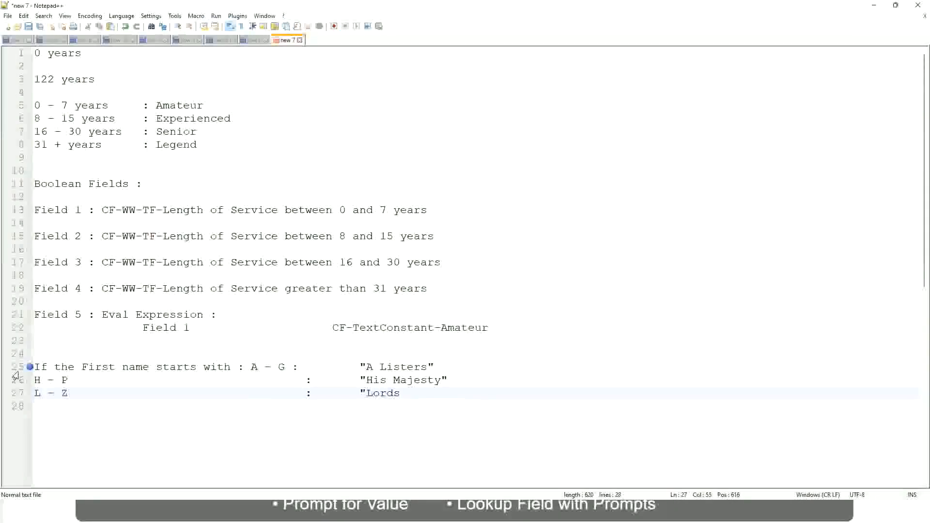
text("")
key(BackSpace)
Replace the three first-name rule lines with the single word If.
click(401, 392)
key(End)
drag(404, 393, 446, 367)
click(402, 367)
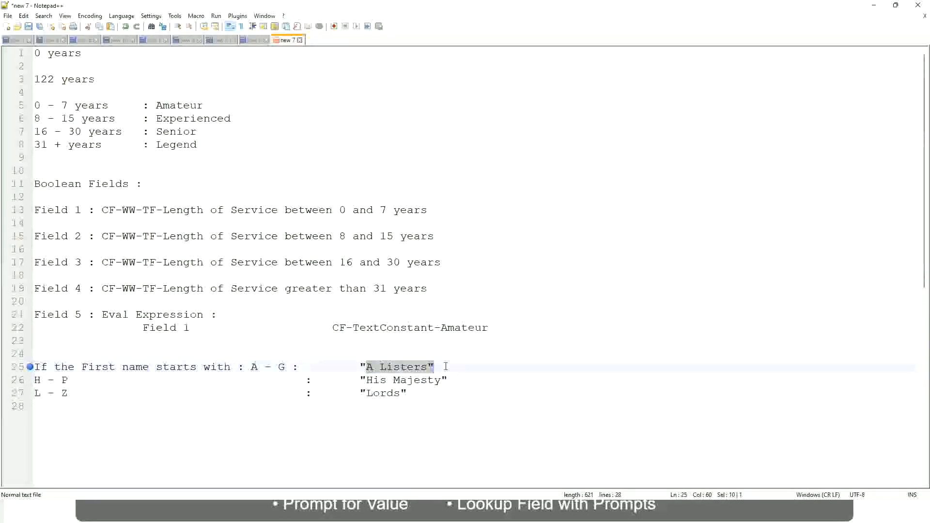
click(421, 382)
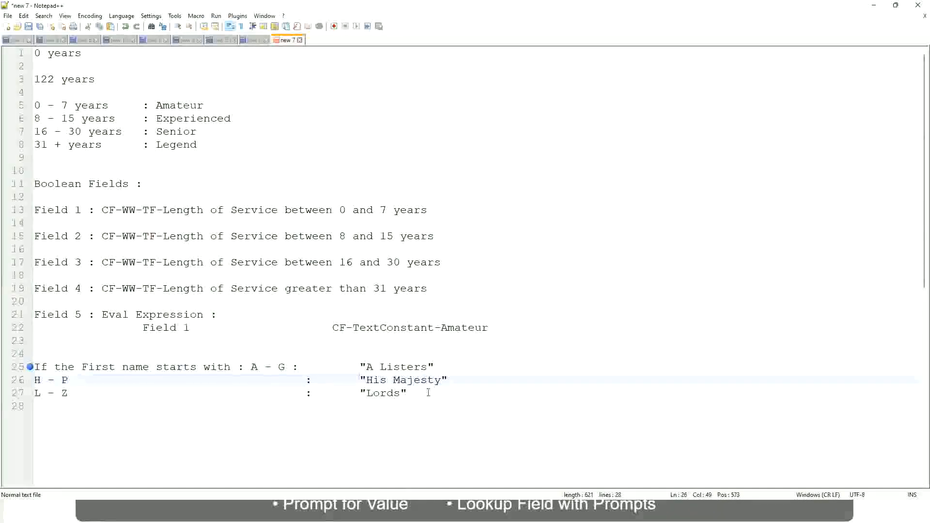
drag(426, 393, 33, 368)
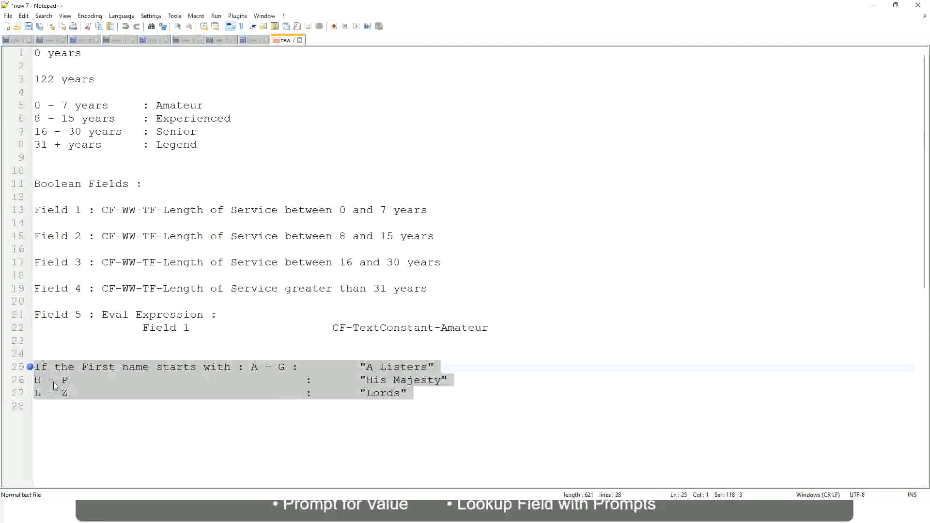
text(If )
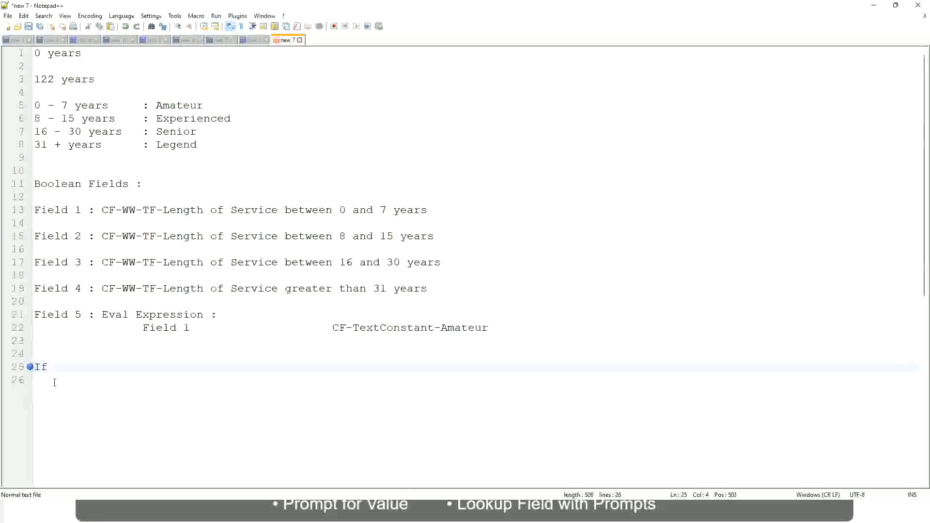
text(Prior Ex)
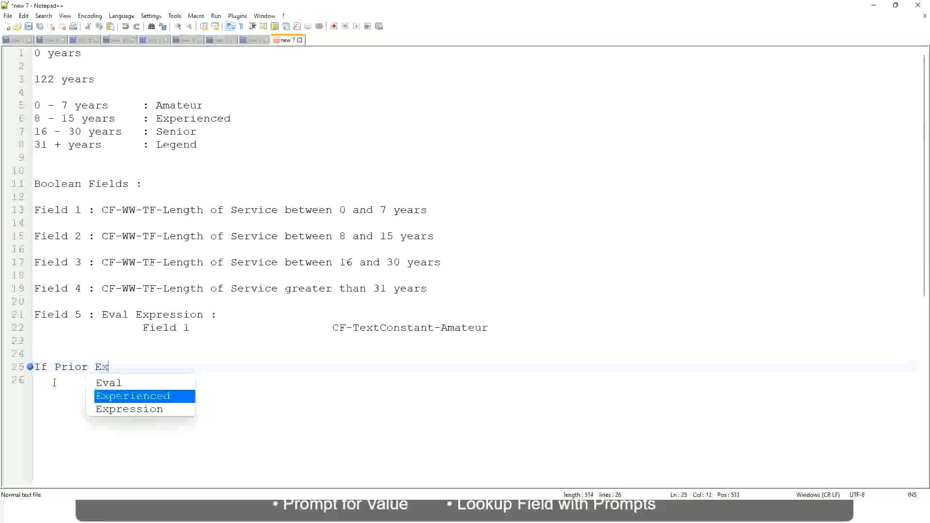
text(perience)
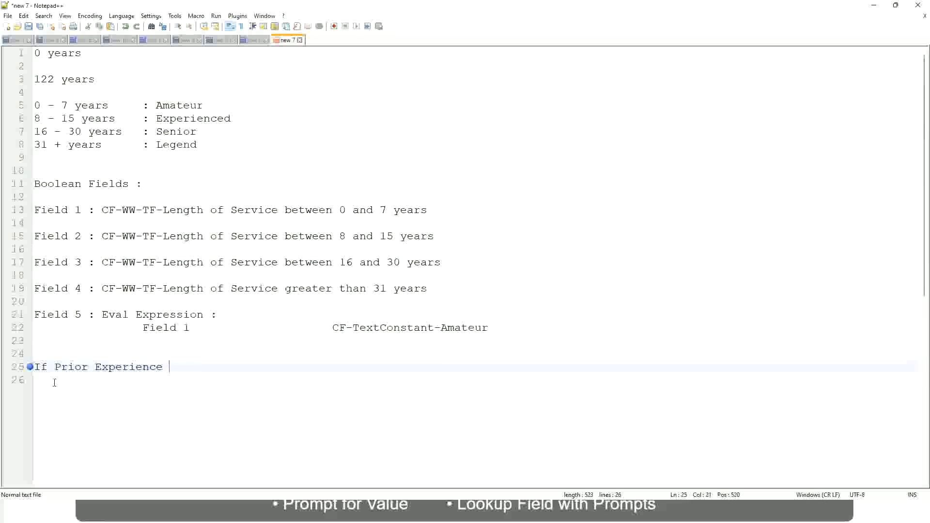
key(BackSpace)
key(BackSpace)
key(BackSpace)
key(BackSpace)
key(BackSpace)
key(BackSpace)
key(BackSpace)
key(BackSpace)
key(BackSpace)
key(BackSpace)
key(BackSpace)
key(BackSpace)
key(BackSpace)
key(BackSpace)
key(BackSpace)
key(BackSpace)
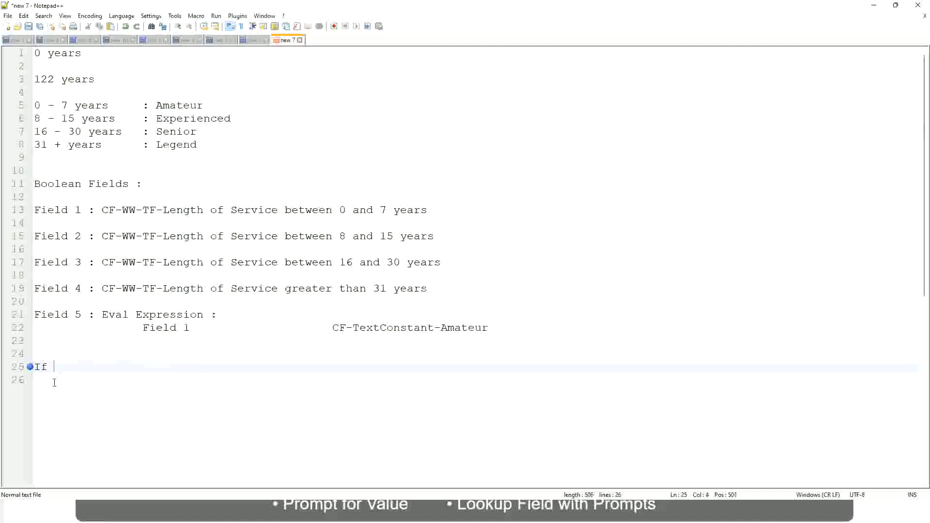
text(Job Prof)
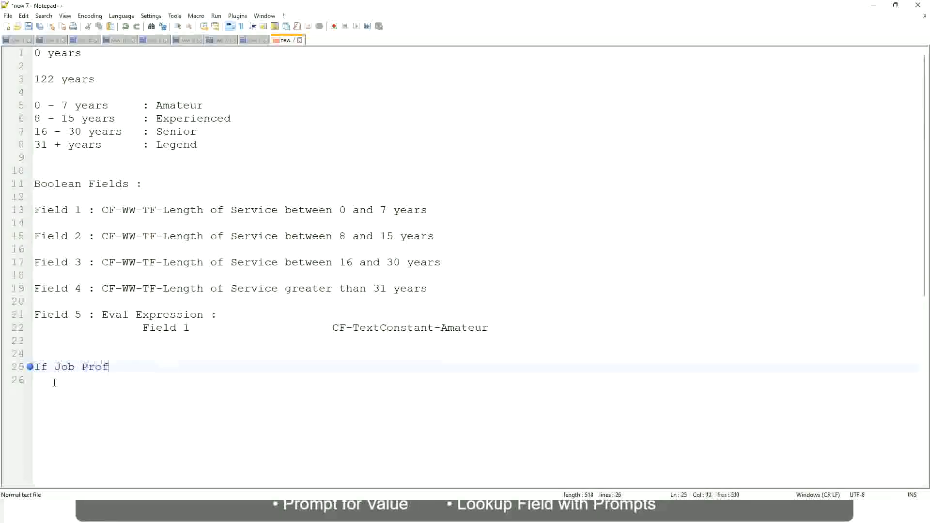
text(ile is : Manager)
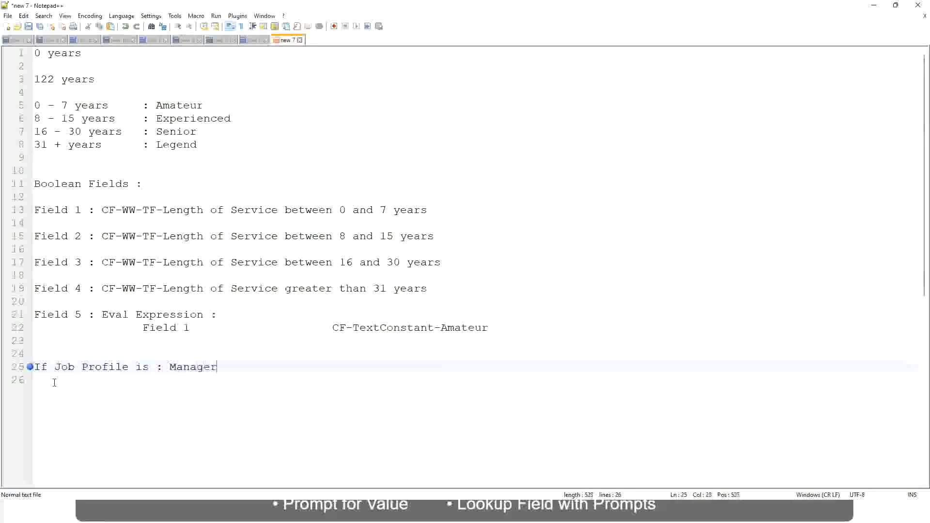
key(BackSpace)
key(BackSpace)
key(BackSpace)
key(BackSpace)
key(BackSpace)
key(BackSpace)
key(BackSpace)
key(BackSpace)
key(BackSpace)
key(BackSpace)
key(BackSpace)
key(BackSpace)
key(BackSpace)
key(BackSpace)
key(BackSpace)
key(BackSpace)
key(BackSpace)
key(BackSpace)
key(BackSpace)
key(BackSpace)
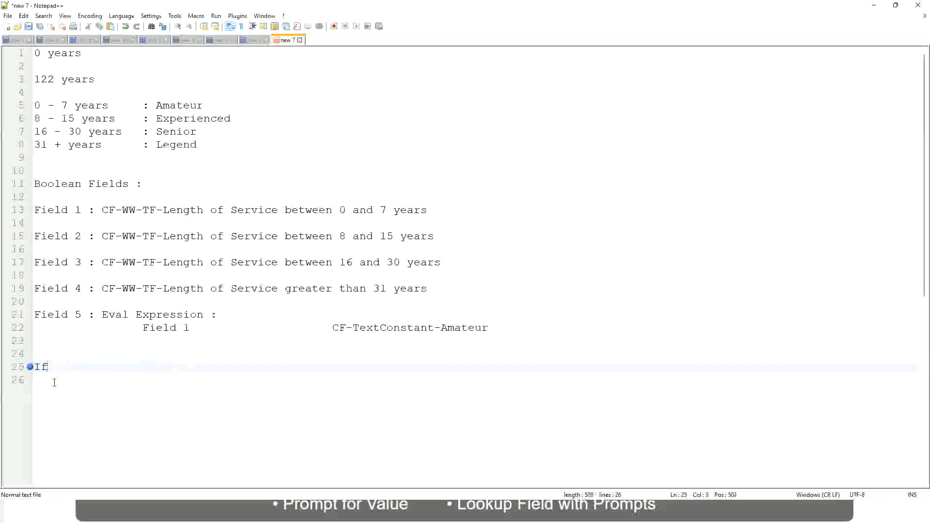
Write the condition on line 25 as "If Management Level is Manager or Above", followed by a wide gap for the result.
text(Management )
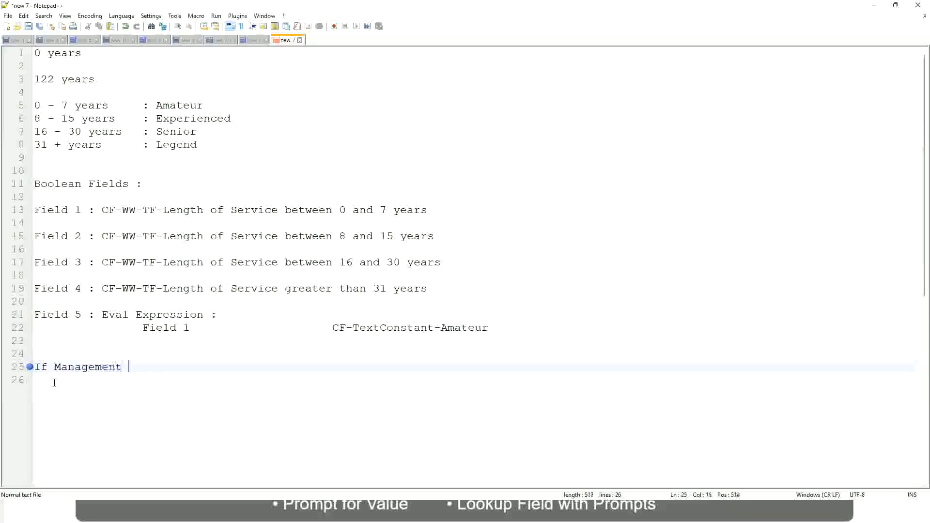
text(Level is Manager or A)
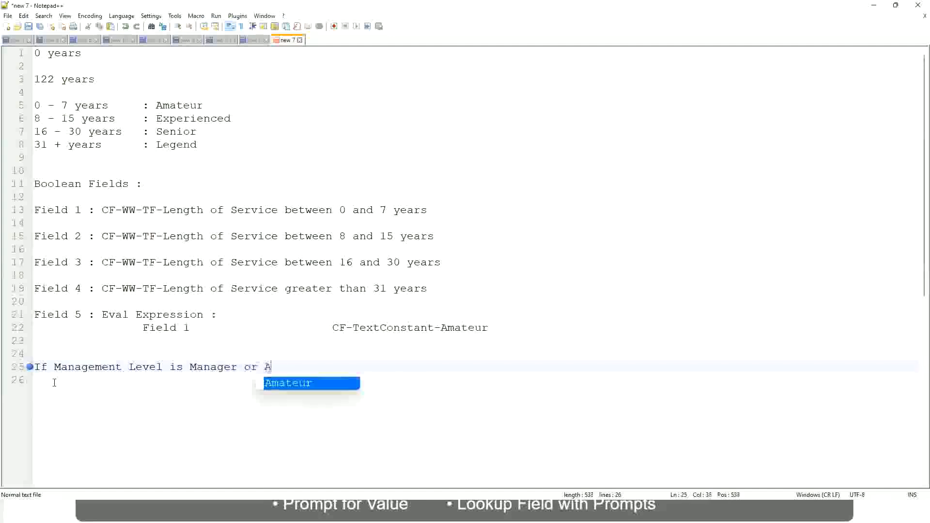
text(bove)
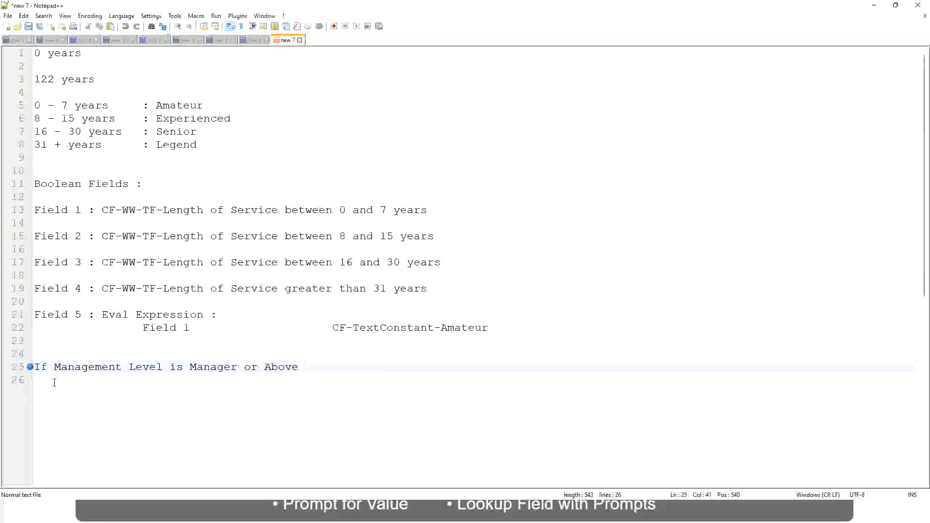
key(Tab)
key(Tab)
key(Tab)
key(Tab)
Add the result "Proposed Allowance Plan : Car Allowance" after the Manager condition.
text(Proposed)
text(Allowance )
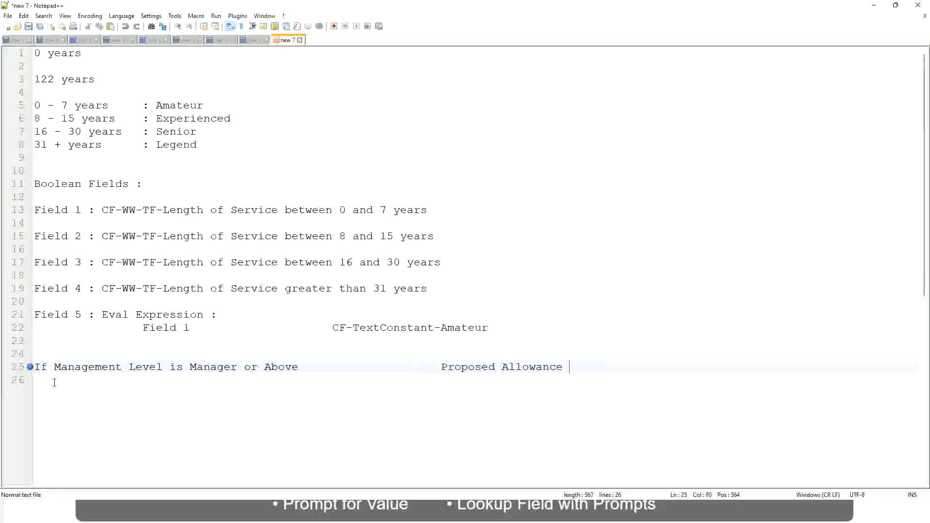
text(Plan)
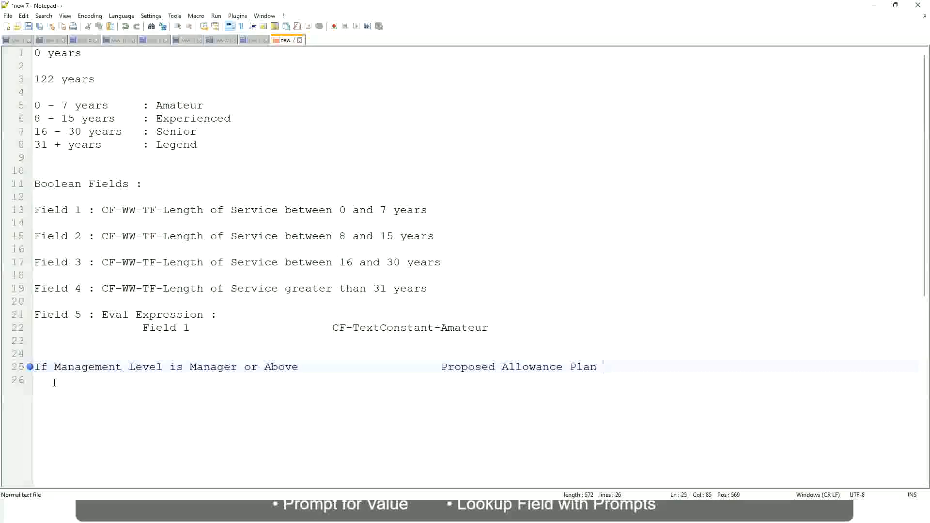
text(: Car Allowanc)
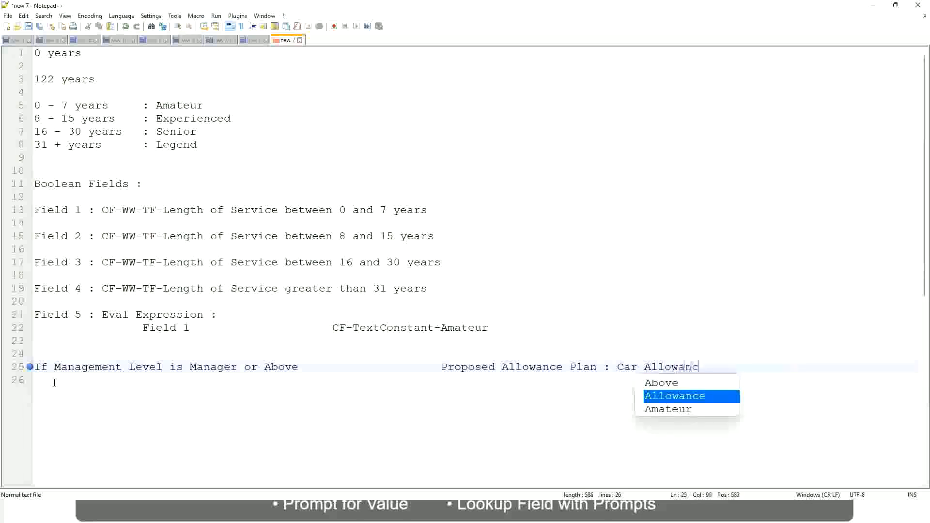
text(e)
Start a second condition on the line below reading "If Management Level is".
key(Return)
text(I)
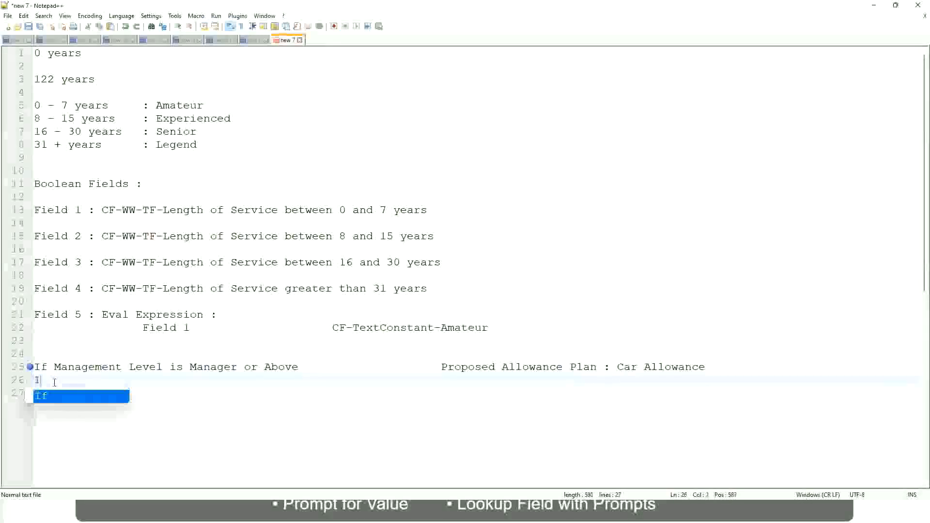
text(f Management Level is)
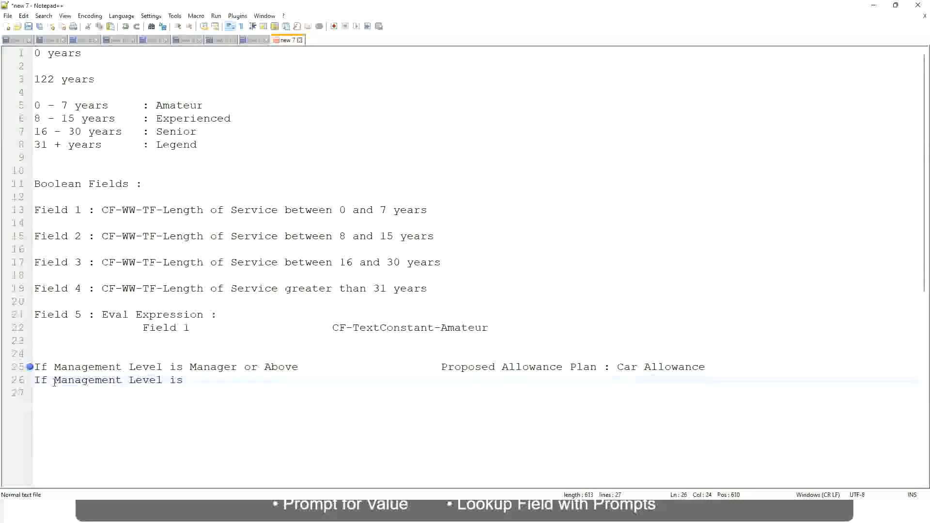
Remove "or Above" from the Manager condition on line 25.
key(Up)
key(Right)
key(Right)
key(Right)
key(Right)
key(Right)
key(Right)
key(Right)
key(shift+Right)
key(shift+Right)
key(shift+Right)
key(shift+Right)
key(shift+Right)
key(shift+Right)
key(shift+Right)
key(shift+Right)
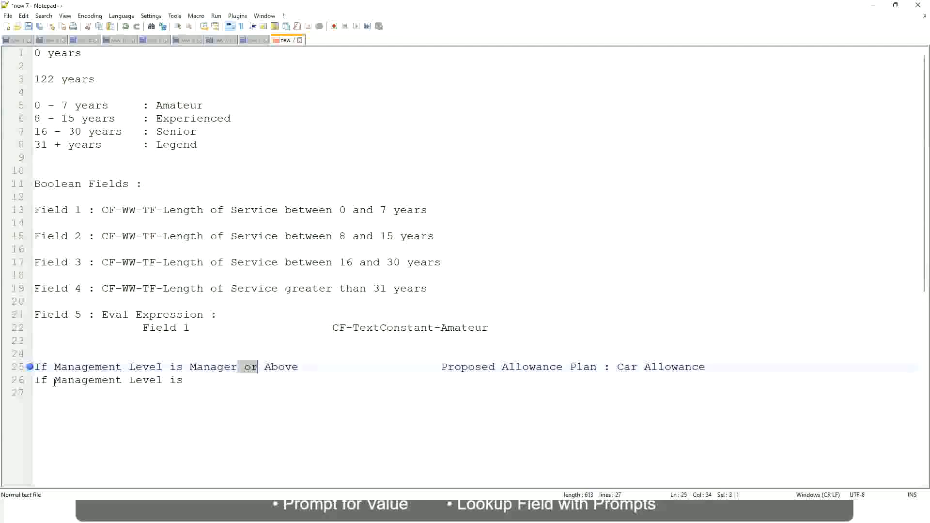
key(shift+Right)
key(Delete)
key(Down)
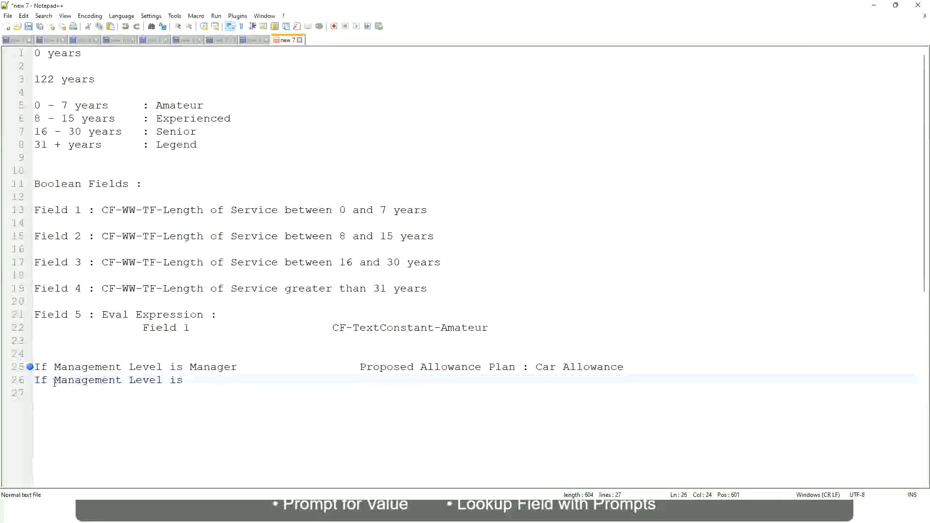
Complete the condition on line 26 with "Director", add the aligned result "Executive Allowance", and start a new line below.
text(Director)
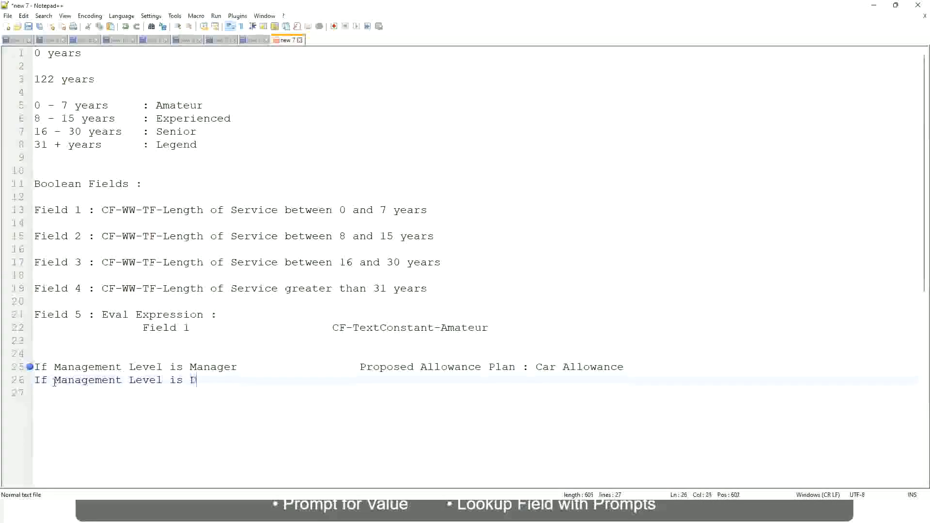
key(Tab)
key(Tab)
key(Tab)
key(Tab)
key(Tab)
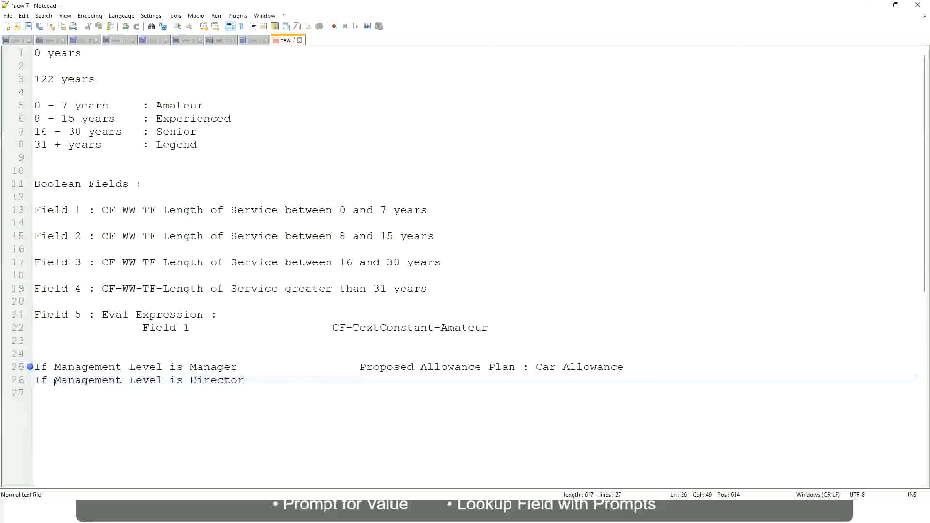
text(Executive Allo)
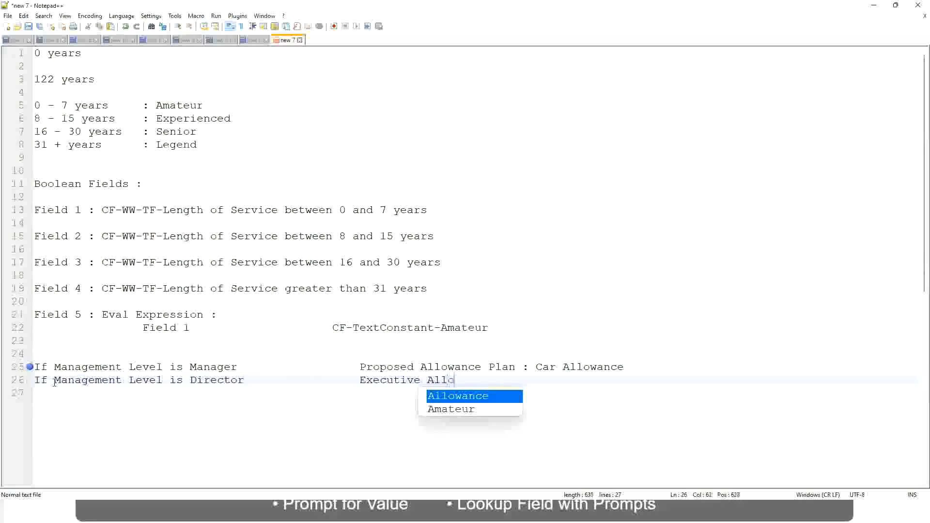
key(Return)
key(Down)
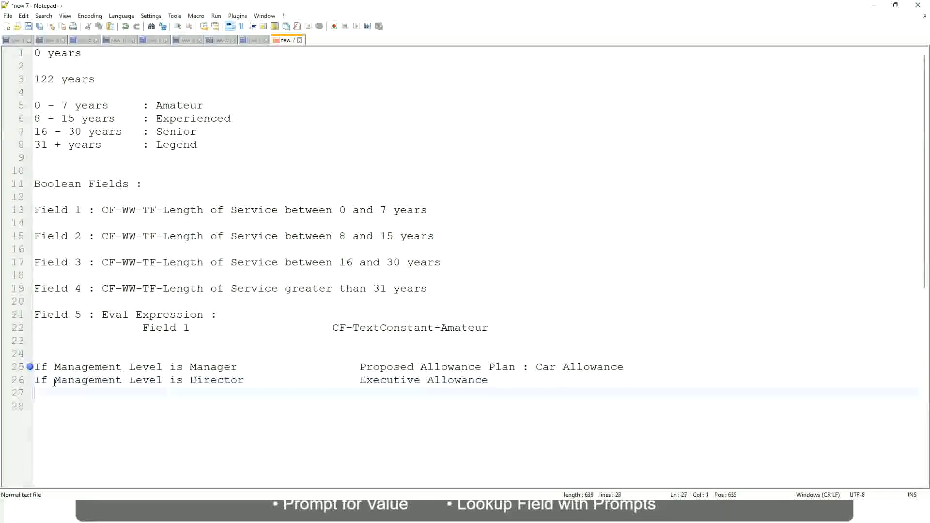
Write a third rule on line 27 reading "If Management Level is CEO" with the aligned result "CEO Allowance".
text(If Mana)
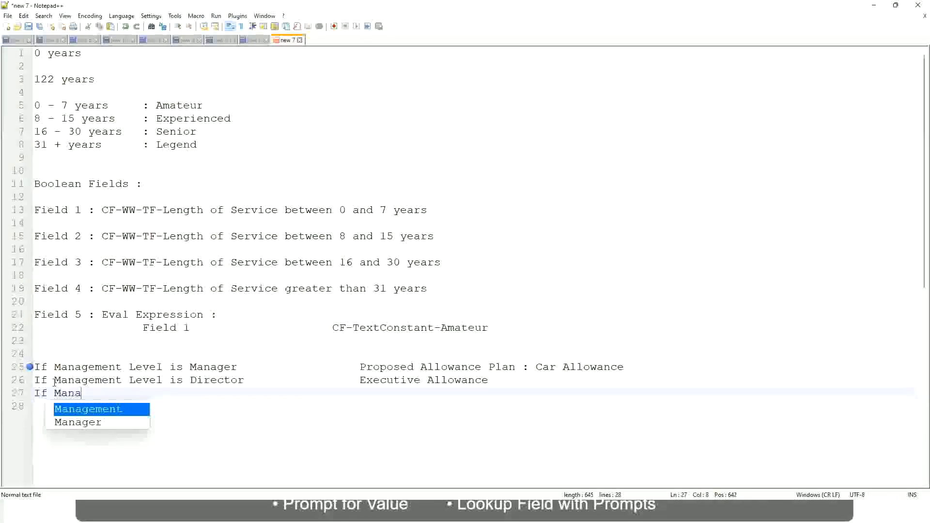
key(Return)
text(is)
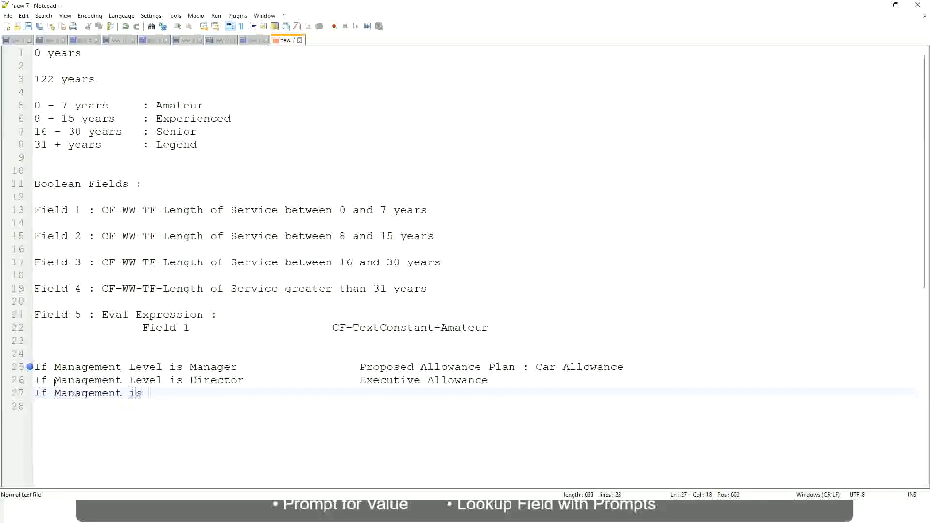
key(BackSpace)
key(BackSpace)
key(BackSpace)
text(le)
key(BackSpace)
key(BackSpace)
text(le)
key(Down)
key(Down)
key(Return)
text(is CE)
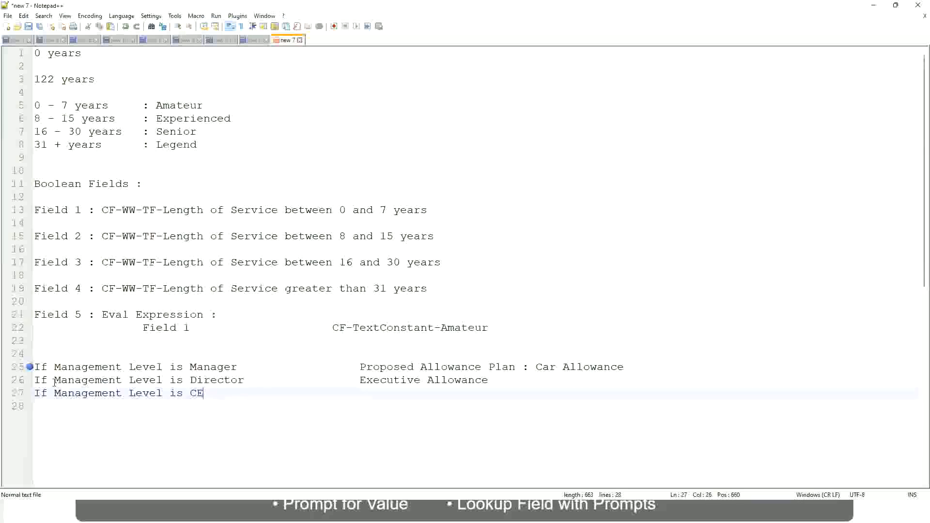
text(O)
key(Tab)
text(CEO Allowance)
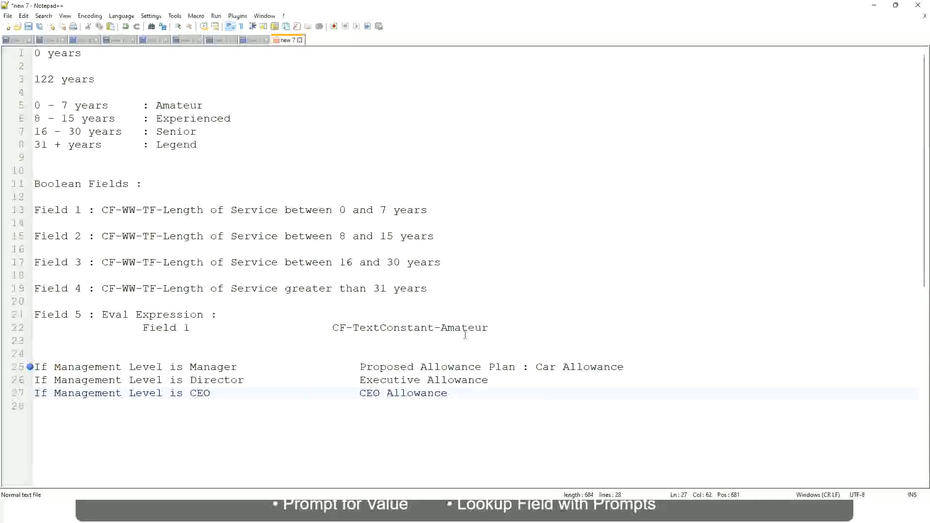
click(536, 367)
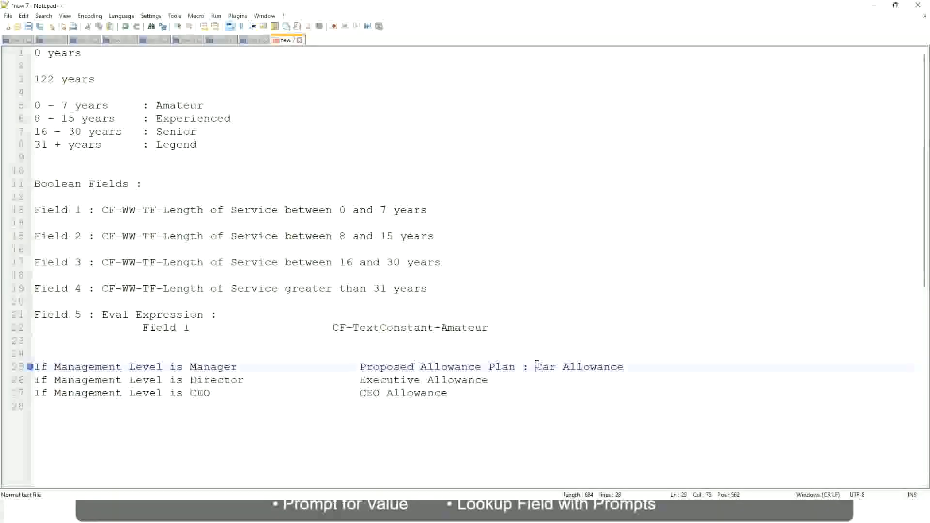
drag(536, 367, 625, 367)
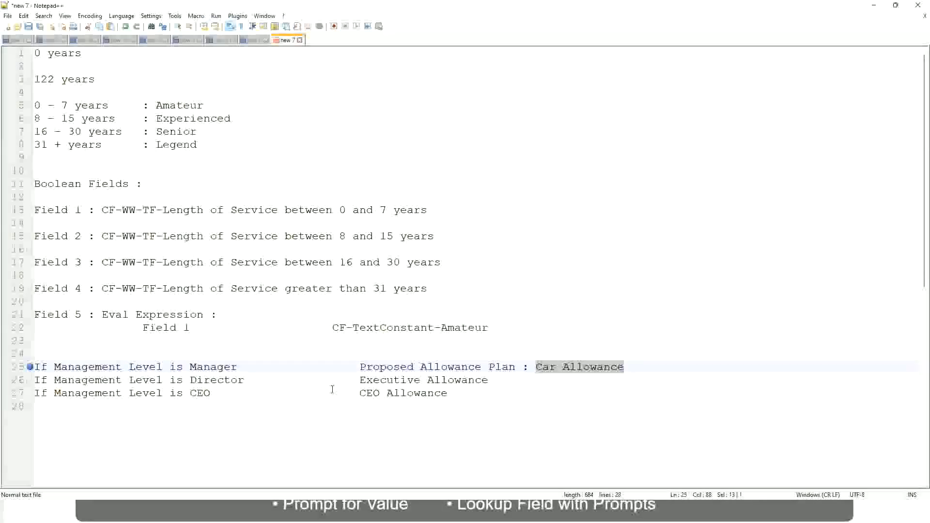
click(434, 367)
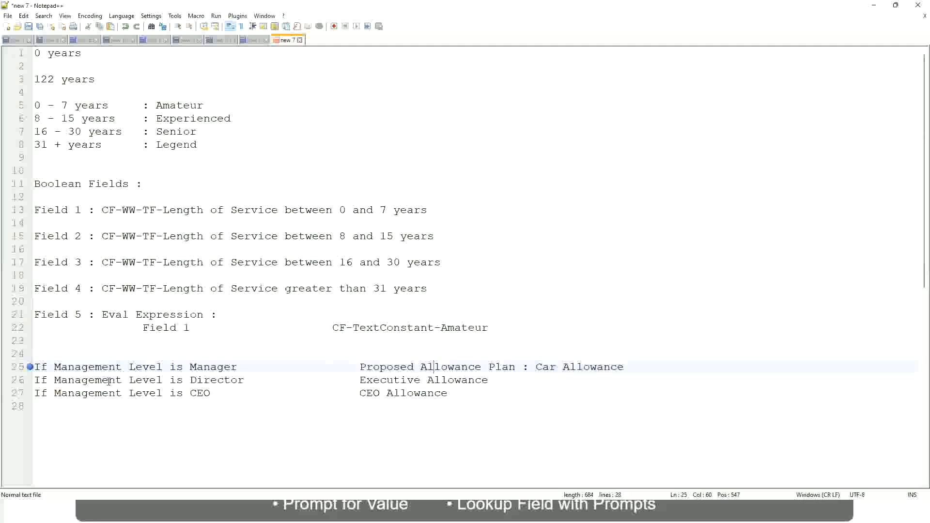
click(189, 367)
Replace the whole result of the Manager rule on line 25 with "First Line Manager".
drag(361, 367, 638, 363)
text(Managers)
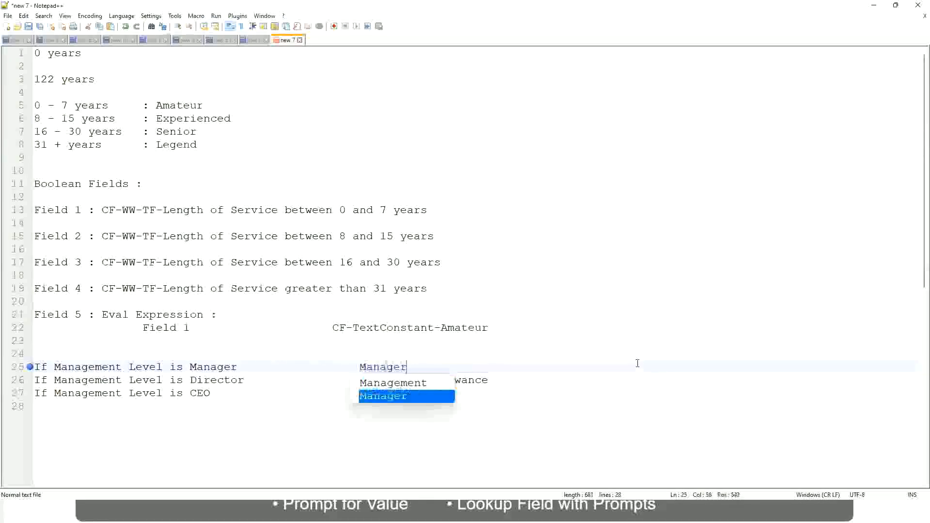
key(BackSpace)
key(BackSpace)
key(BackSpace)
key(BackSpace)
key(BackSpace)
key(BackSpace)
key(BackSpace)
key(BackSpace)
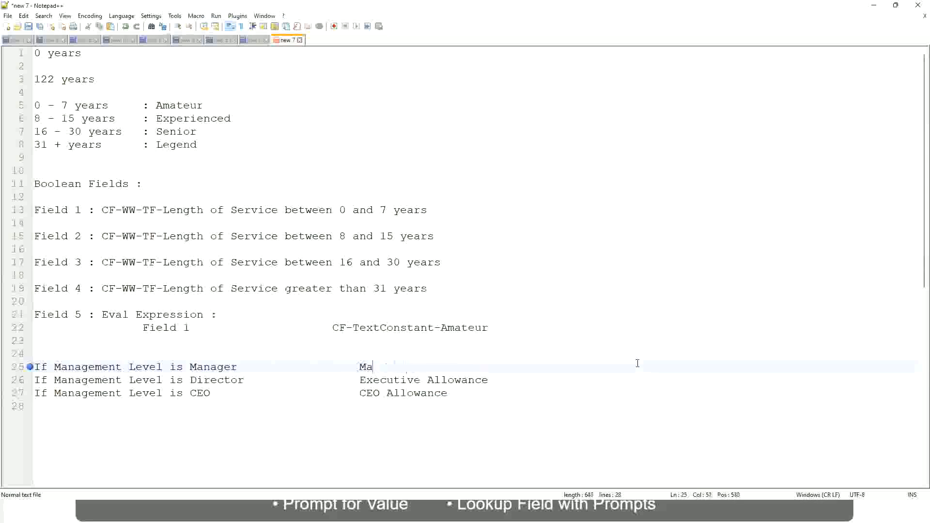
text(First Li)
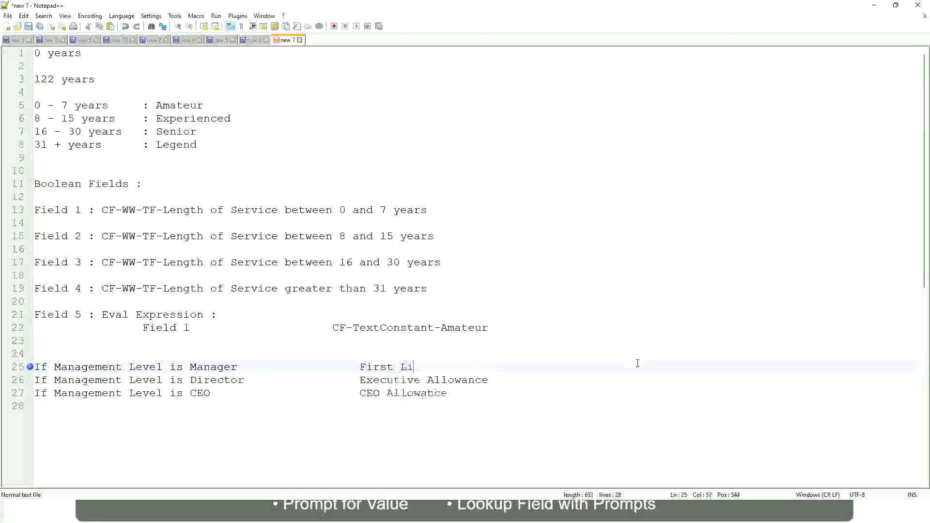
text(ne Manager)
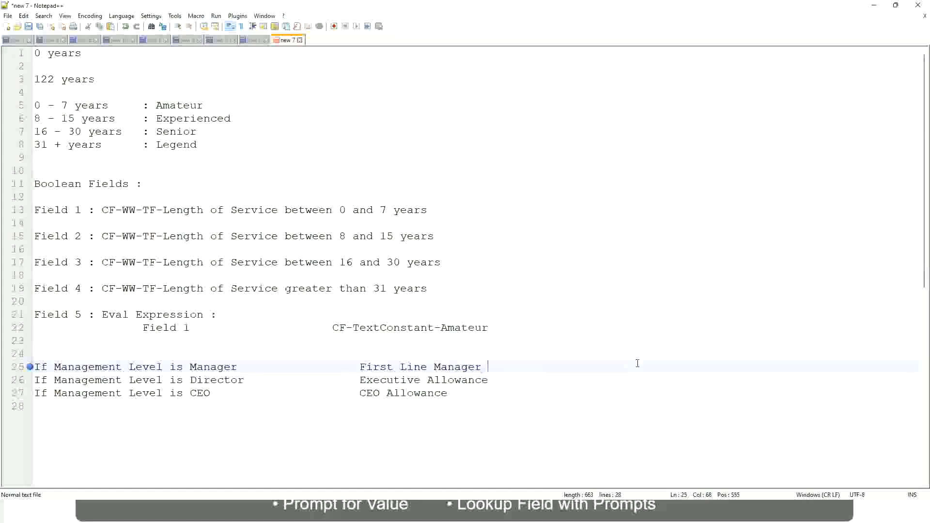
Insert "Name of the" before "First Line Manager" in the Manager rule's result.
key(Left)
key(Left)
key(Left)
key(Left)
key(Left)
key(Left)
key(Left)
key(Left)
key(Left)
key(Left)
text(Name of the)
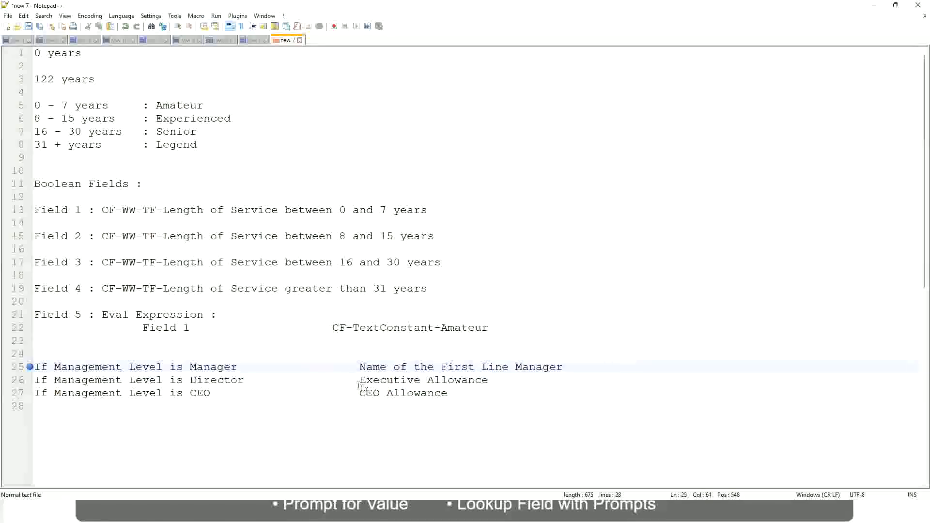
Replace "Executive Allowance" in the Director rule with the beginning of a new result, "Name of".
drag(359, 380, 492, 377)
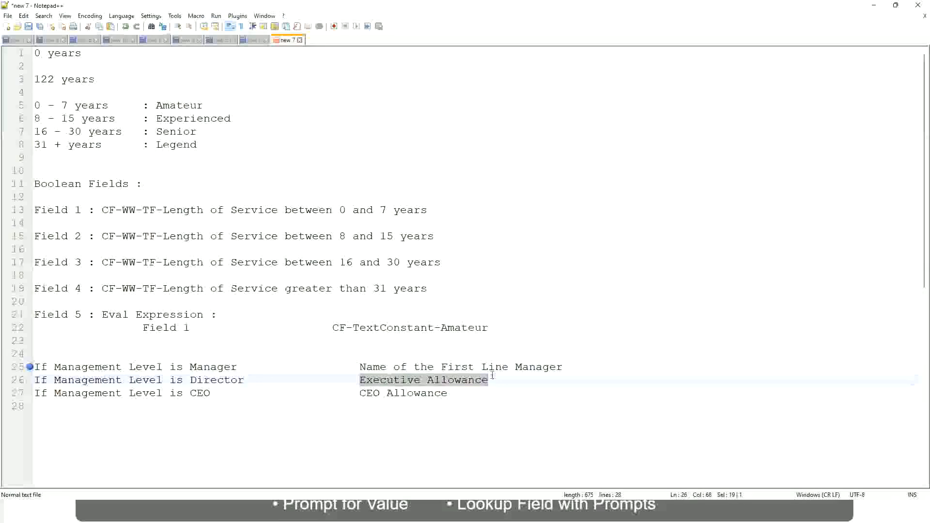
text(Name )
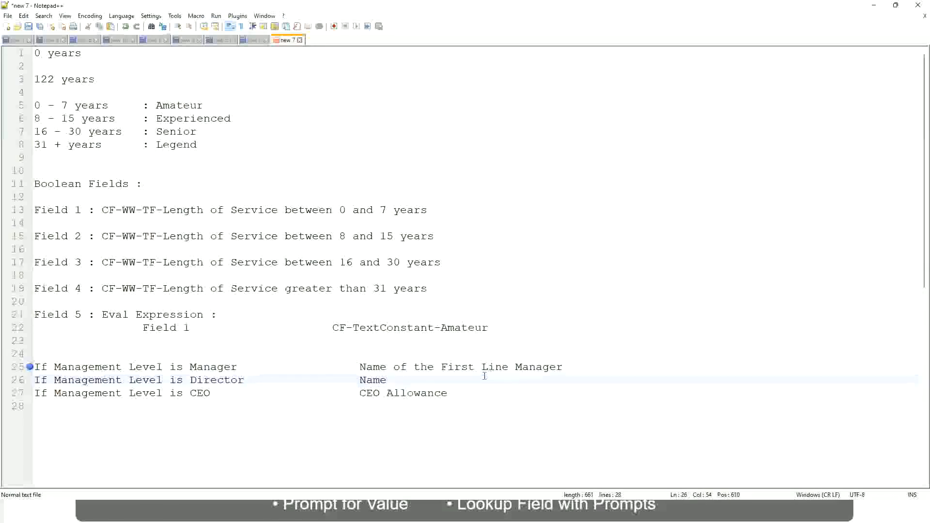
text(of )
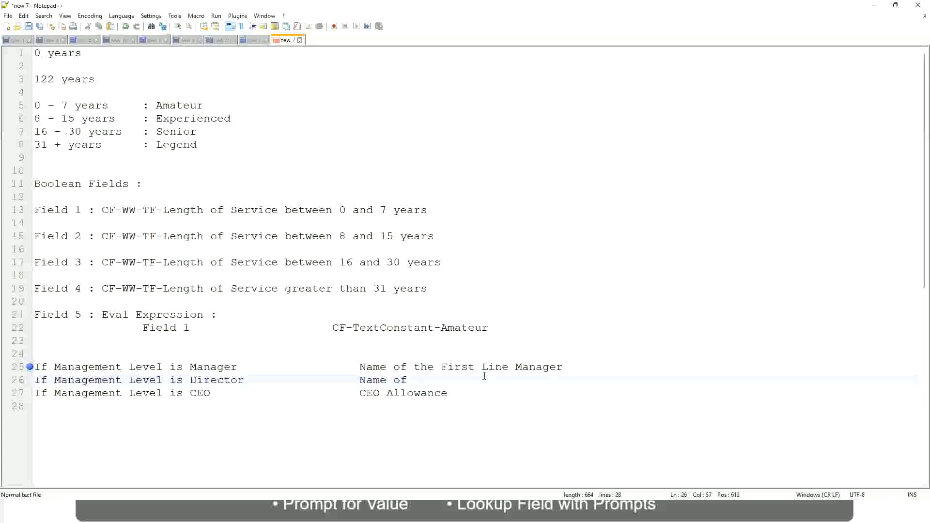
text(First)
key(BackSpace)
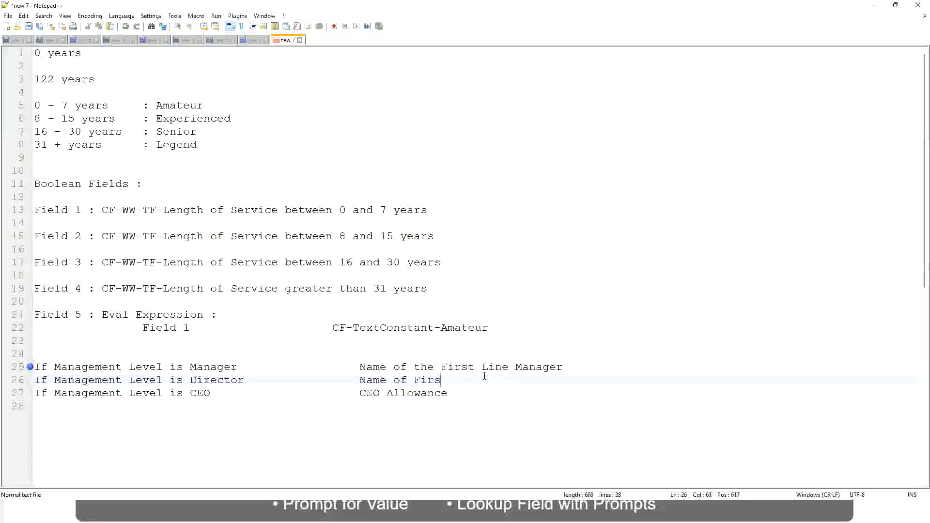
key(BackSpace)
key(BackSpace)
key(BackSpace)
key(BackSpace)
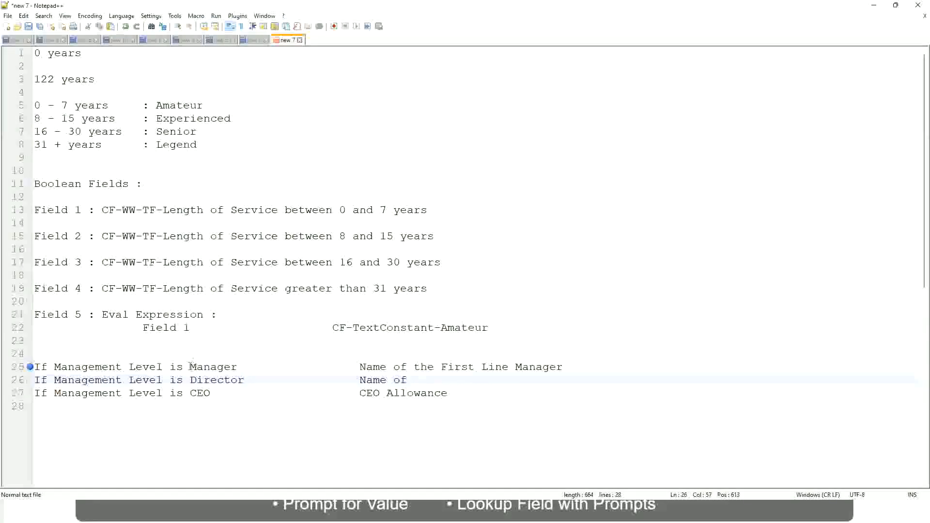
Change "First" to "Second" in the Manager rule's result and complete the Director rule's result as "Name of Manager".
double_click(456, 368)
text(Se)
double_click(460, 383)
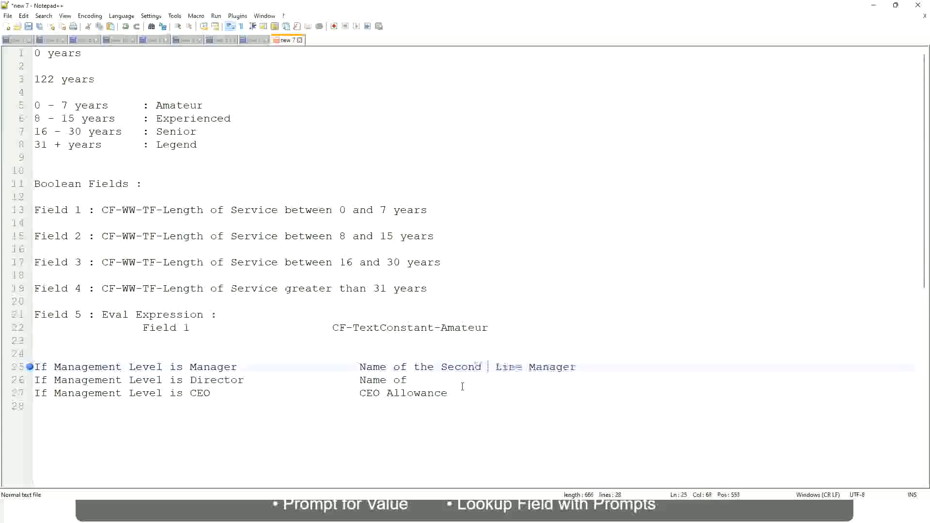
key(BackSpace)
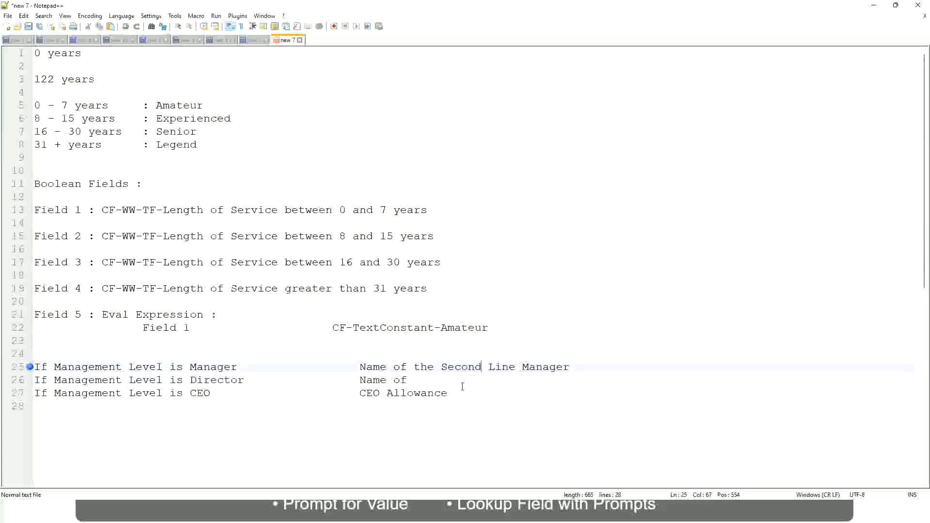
click(421, 380)
text(Manager)
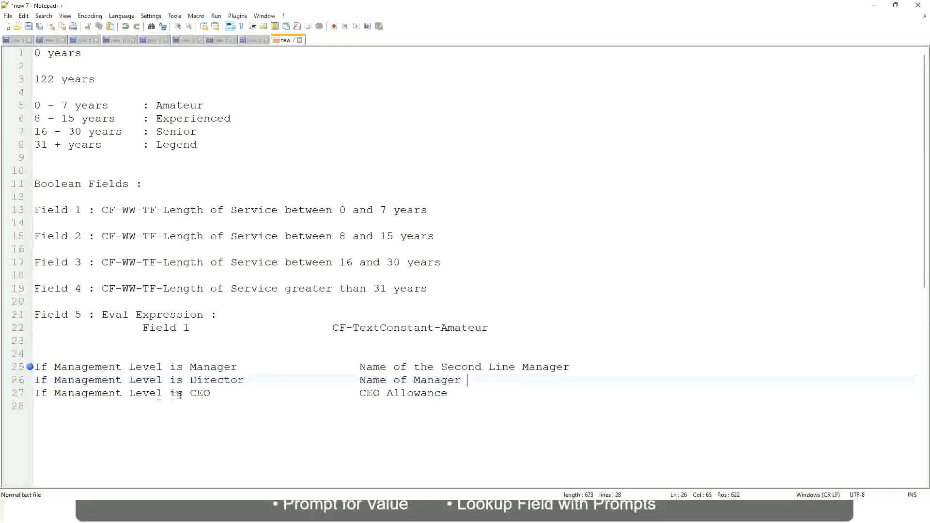
Replace the CEO rule's result on line 27 with "name of CEO/Himself/Herself".
drag(359, 393, 460, 393)
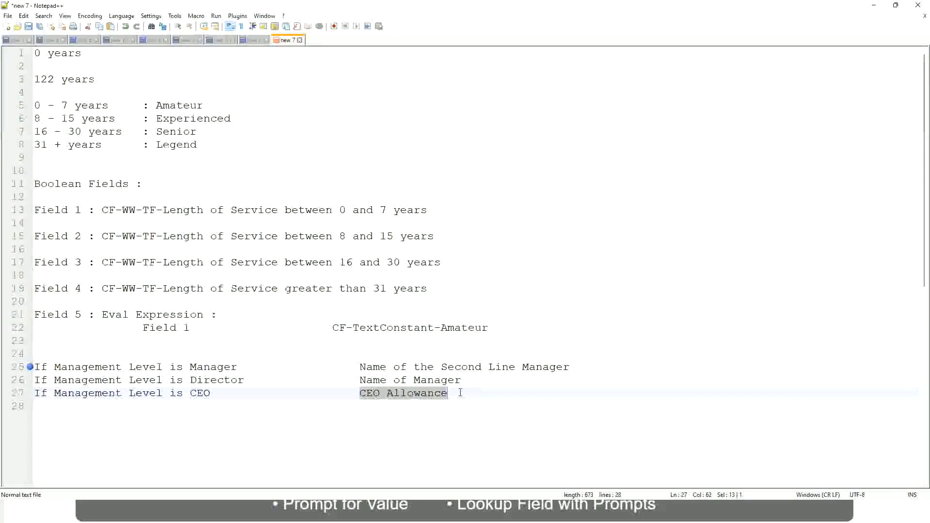
text(name of CEO)
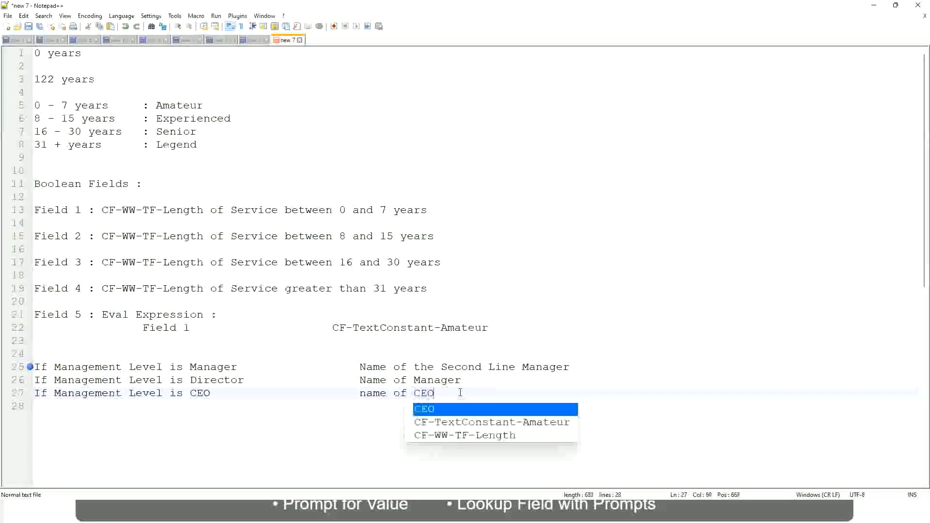
key(BackSpace)
text(/)
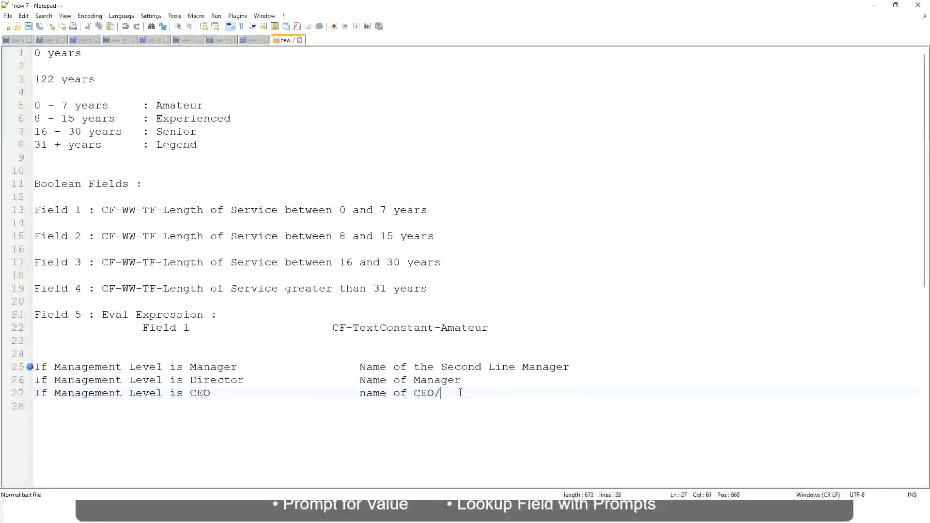
text(Himself/Herself)
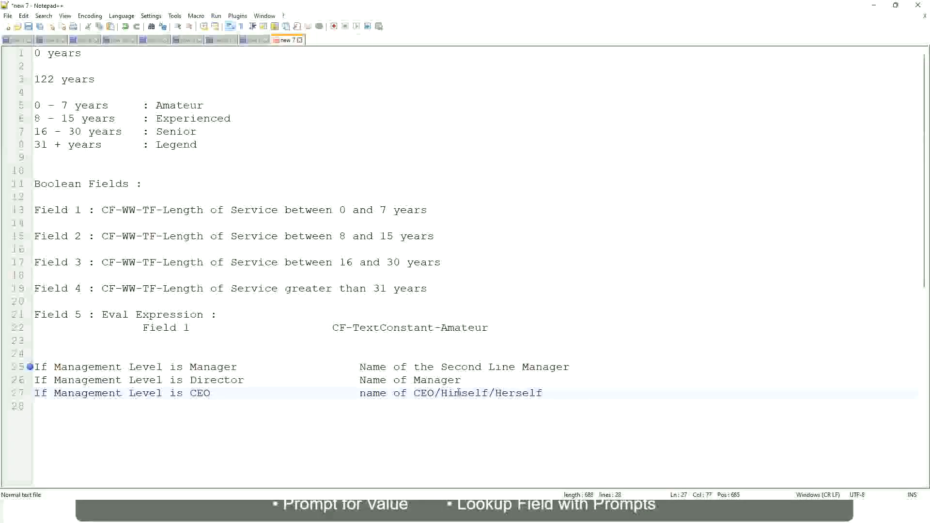
Remove the bookmark from line 25 and return to the rule text.
click(332, 393)
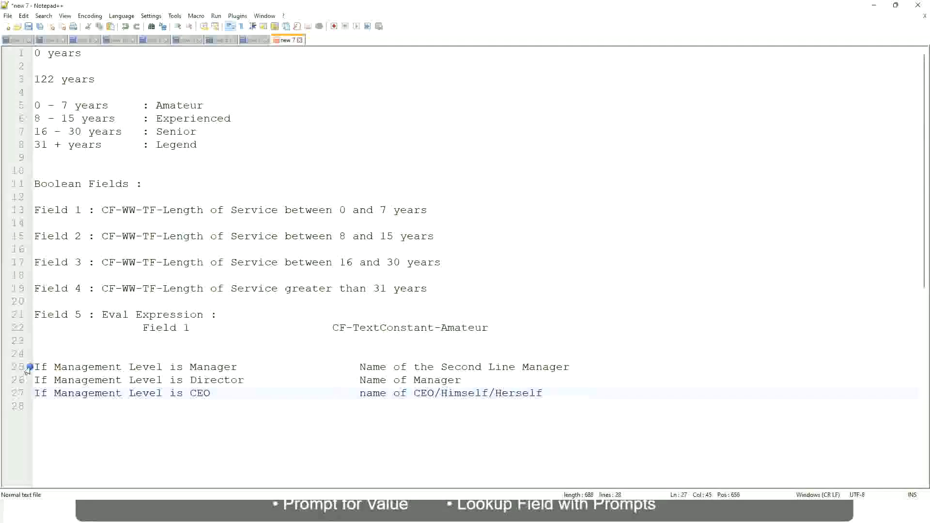
click(102, 367)
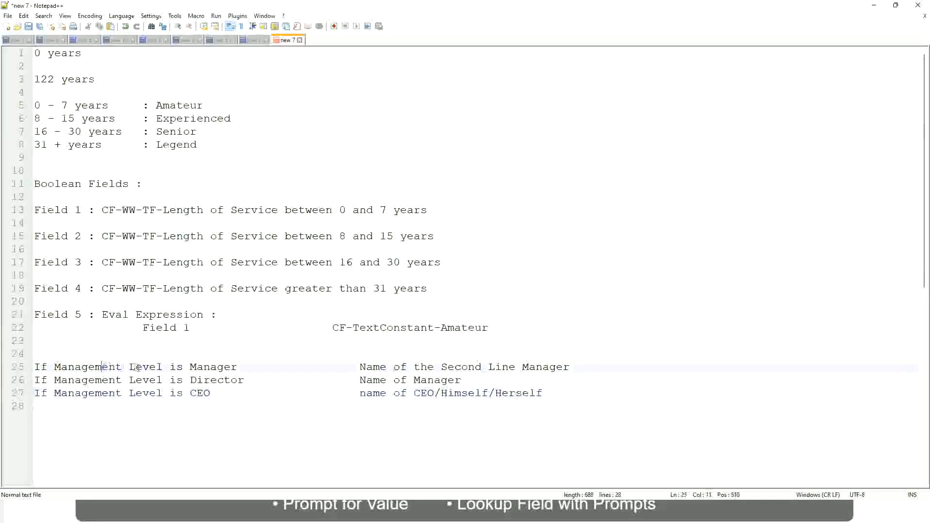
Review the Manager, Director and CEO rules on lines 25 to 27 together with the result assigned to each.
click(216, 368)
click(190, 379)
click(230, 380)
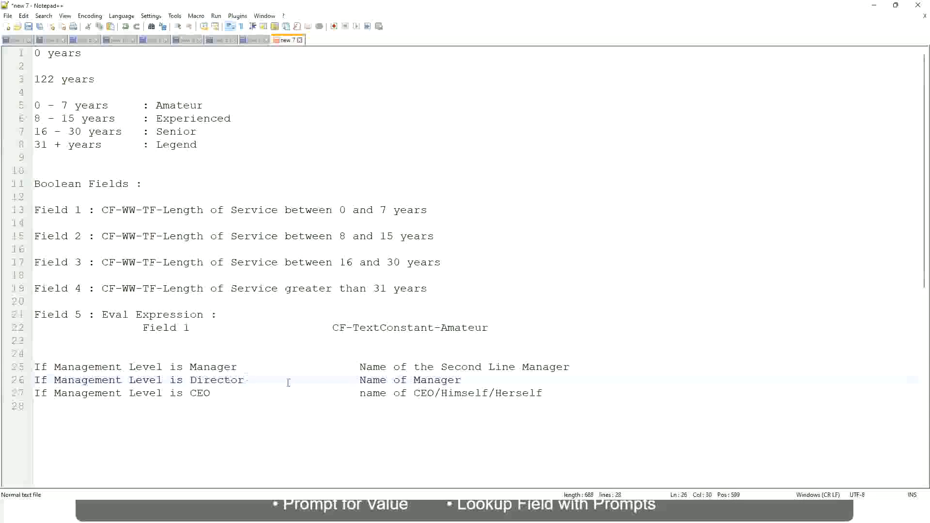
click(462, 380)
click(208, 380)
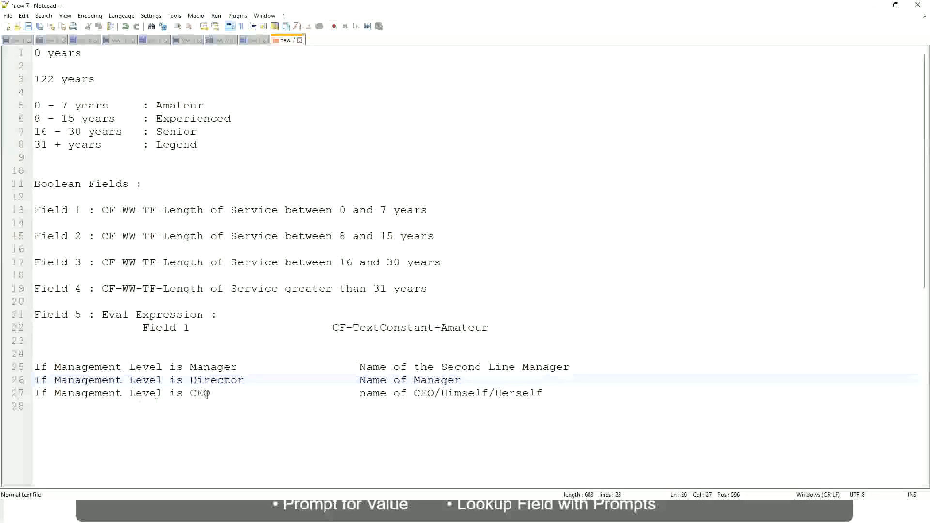
click(202, 394)
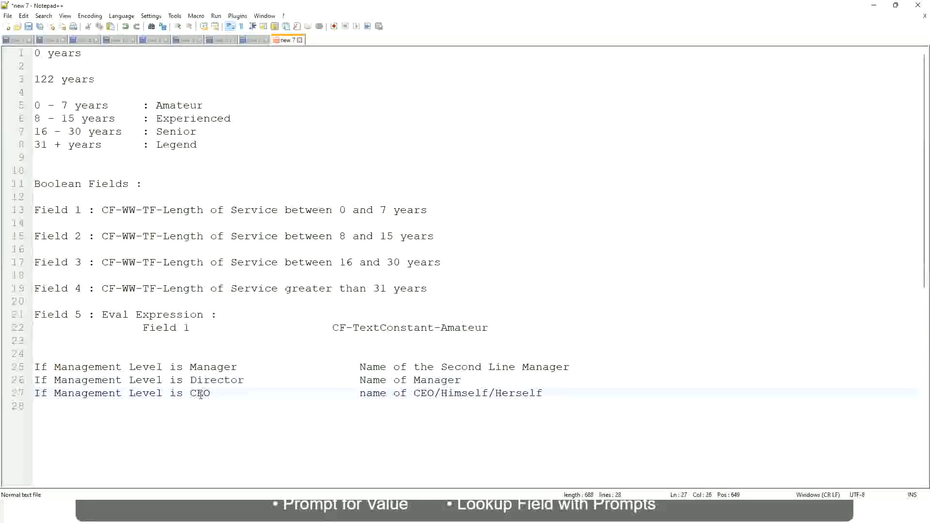
click(435, 394)
click(547, 393)
drag(565, 391, 19, 368)
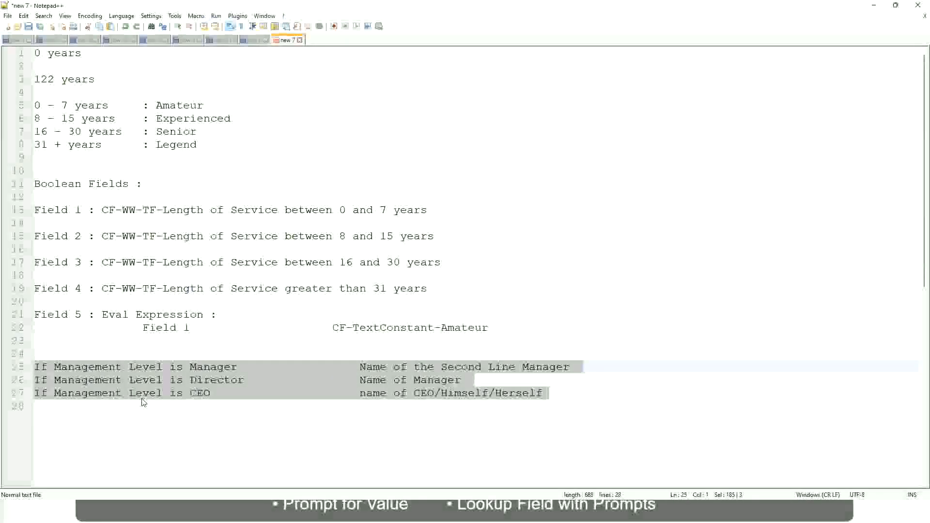
click(393, 367)
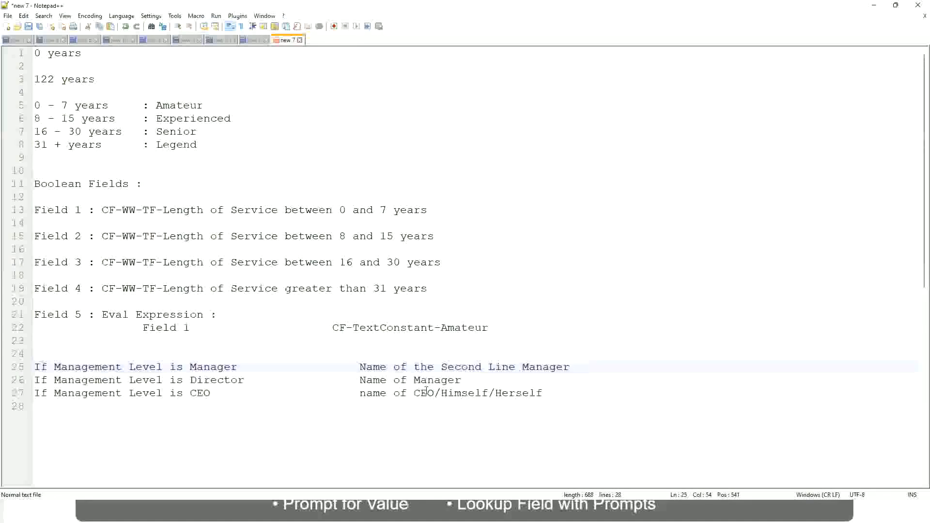
Examine the Manager rule on line 25 and its result, the name of the second line manager.
drag(359, 367, 570, 366)
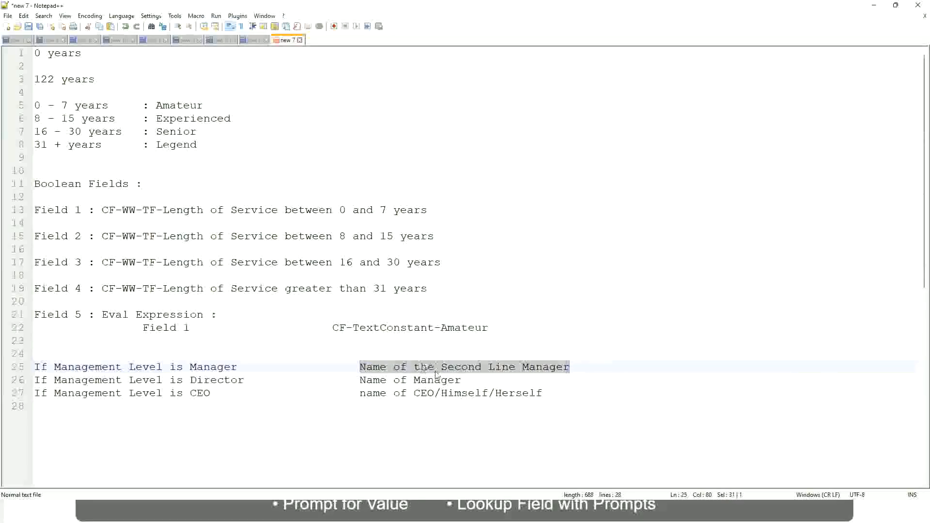
key(Right)
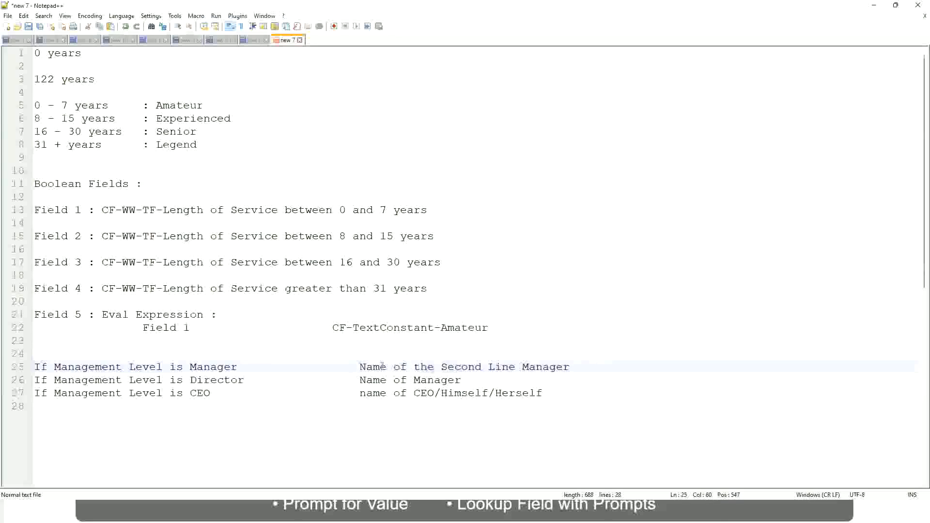
drag(360, 367, 572, 366)
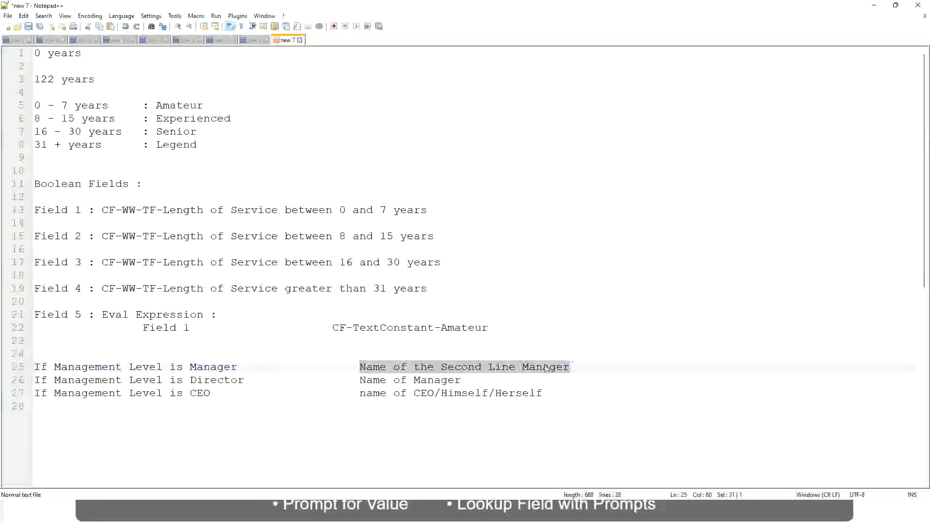
click(478, 370)
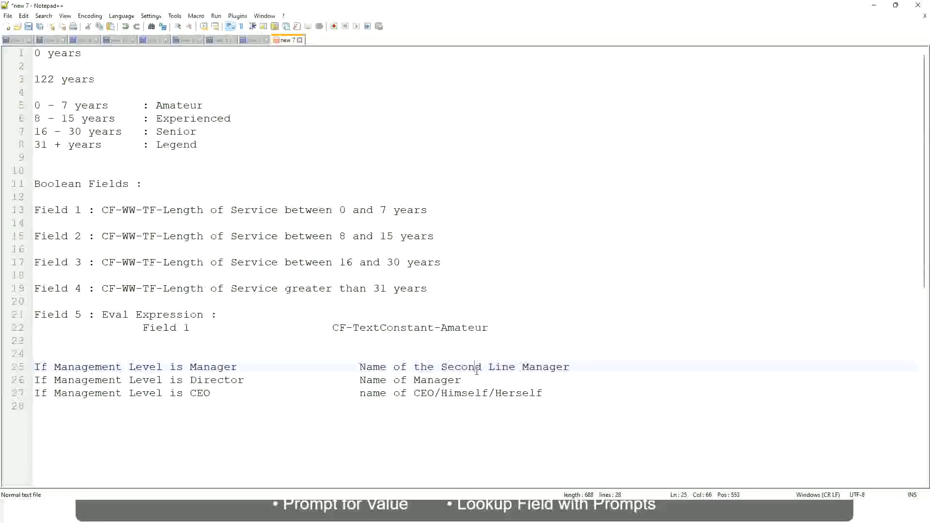
click(242, 368)
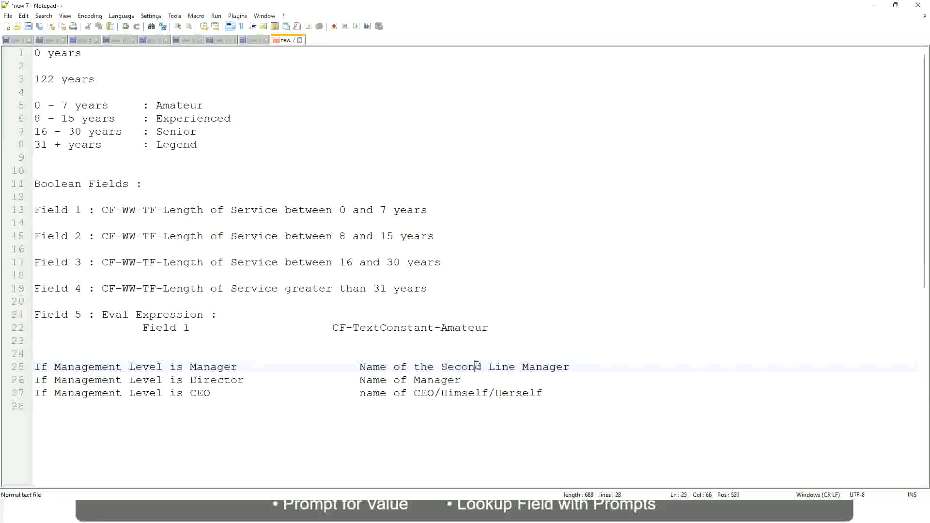
drag(509, 367, 515, 367)
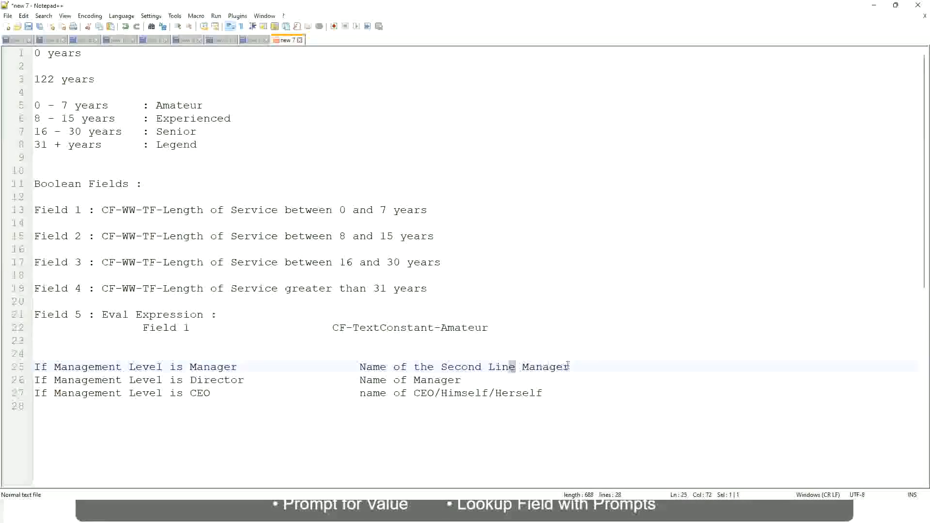
click(585, 366)
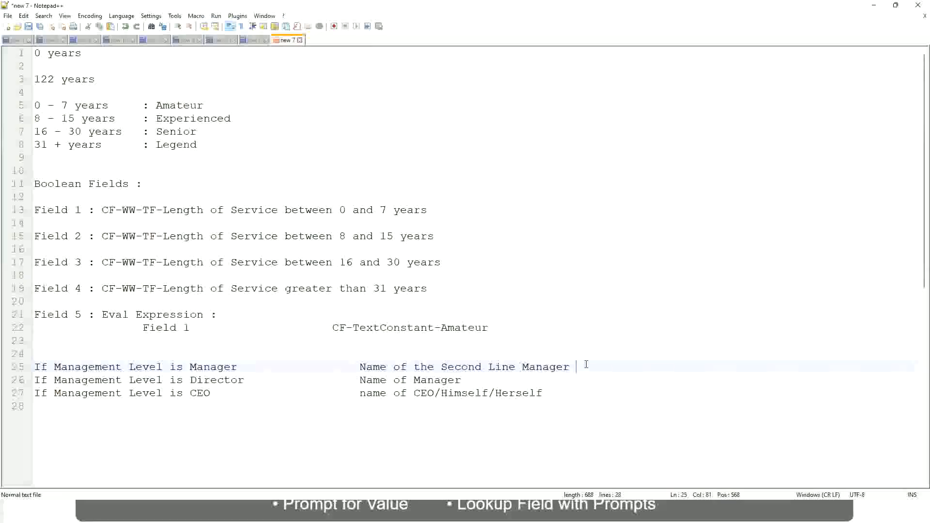
click(549, 366)
Compare the experience band labels on lines 5 to 8 with the name results of the management level rules.
double_click(179, 106)
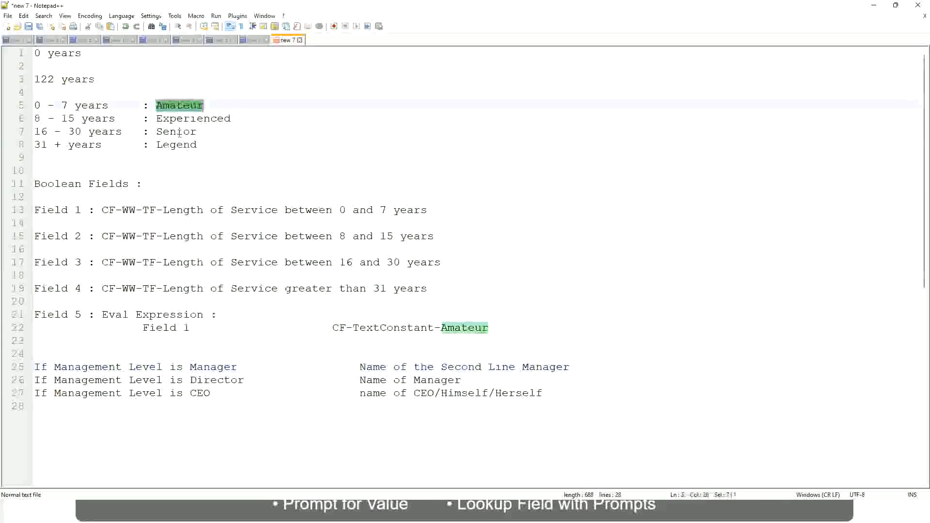
double_click(179, 119)
double_click(179, 132)
click(177, 145)
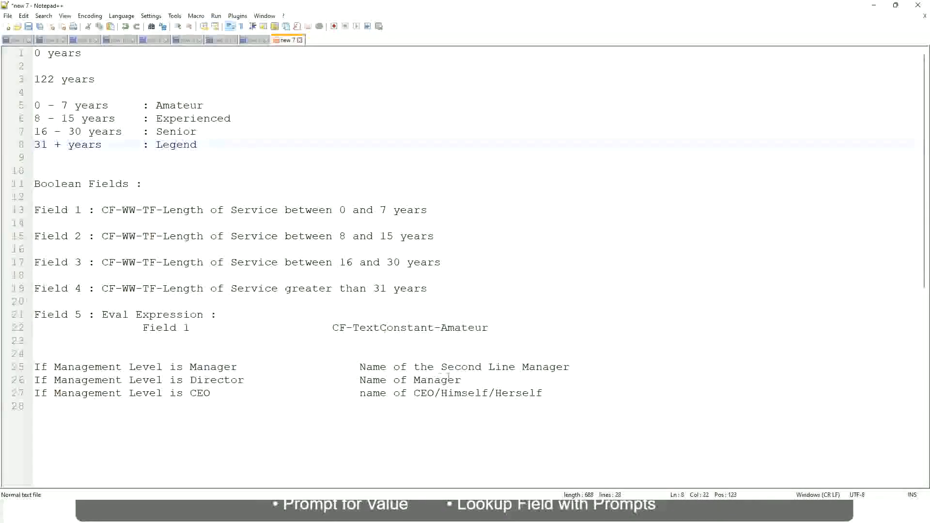
click(477, 393)
click(447, 368)
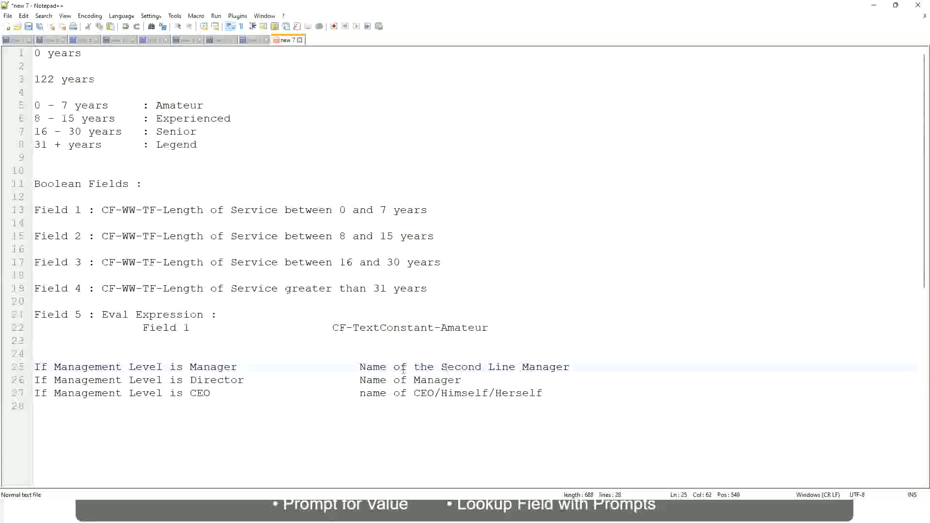
Switch to Workday, copy the name of the saved lookup range band field for experience bands, and close its save confirmation.
click(253, 386)
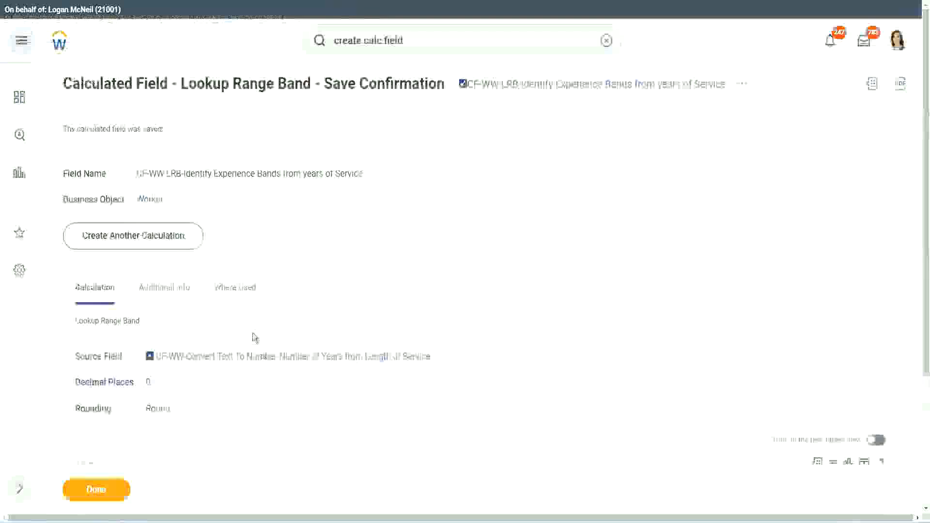
scroll(353, 147, down, 4)
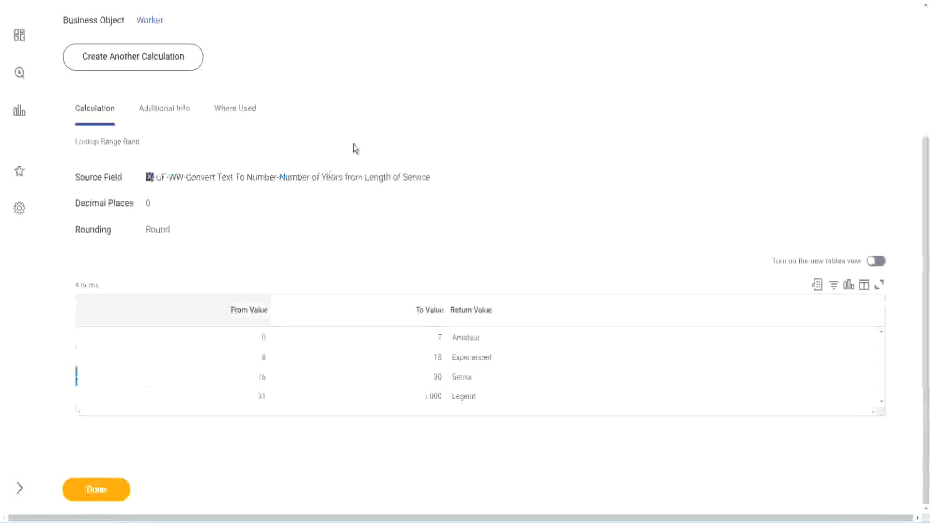
scroll(362, 186, up, 4)
right_click(549, 96)
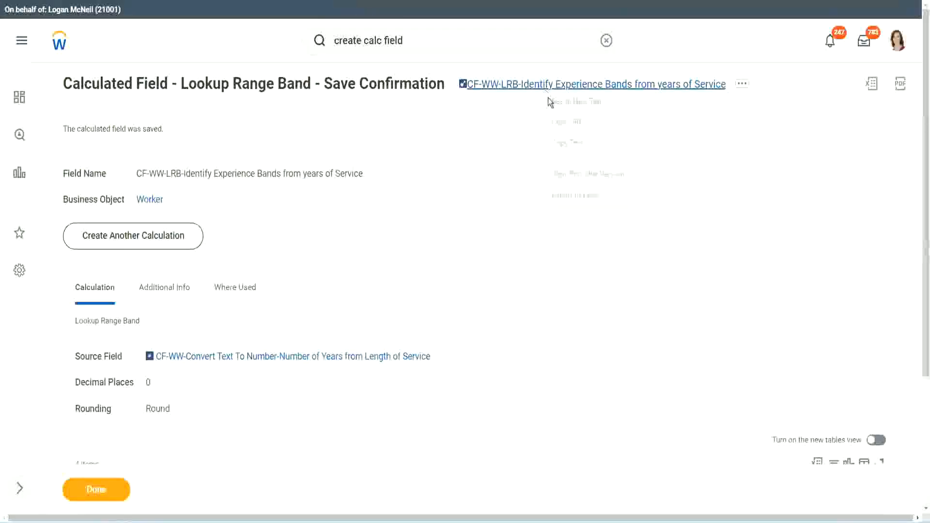
click(577, 144)
click(90, 494)
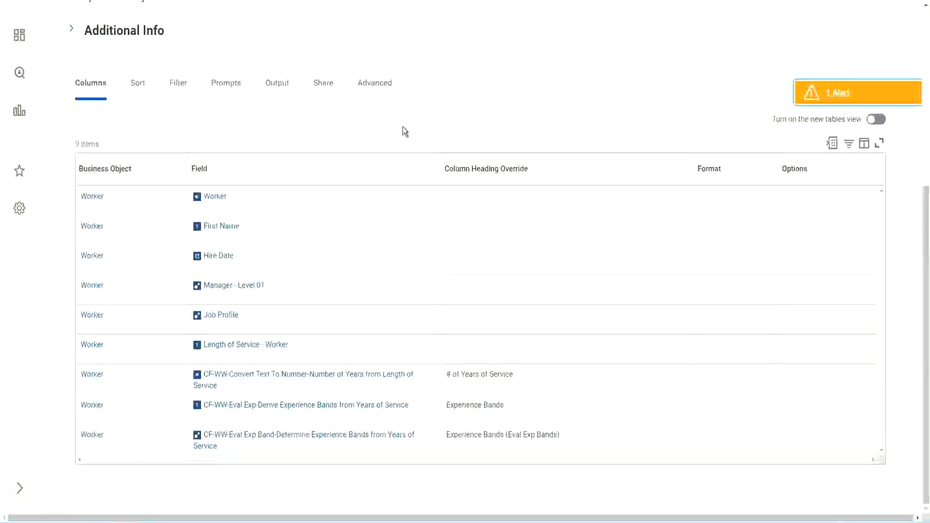
Edit the WW Employee Details report and add a Worker column for CF-WW-LRB-Identify Experience Bands from years of Service.
scroll(403, 126, up, 5)
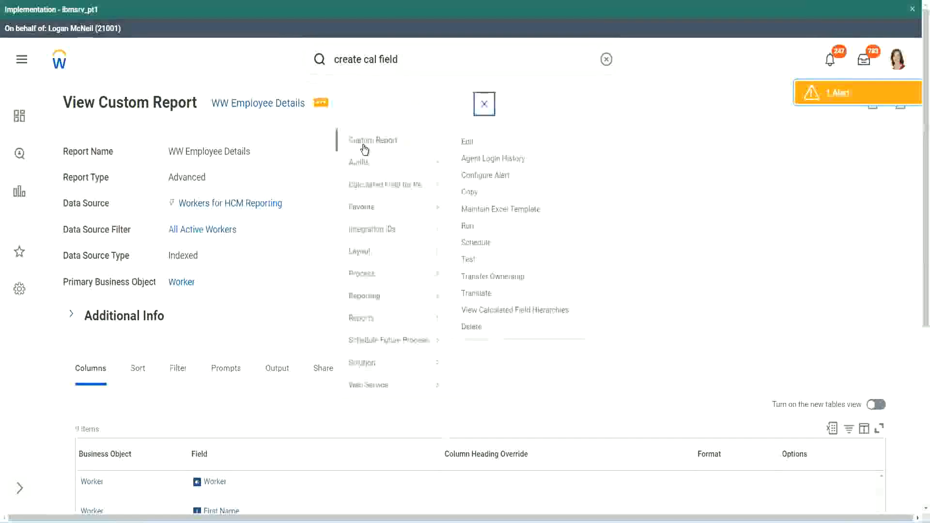
click(472, 142)
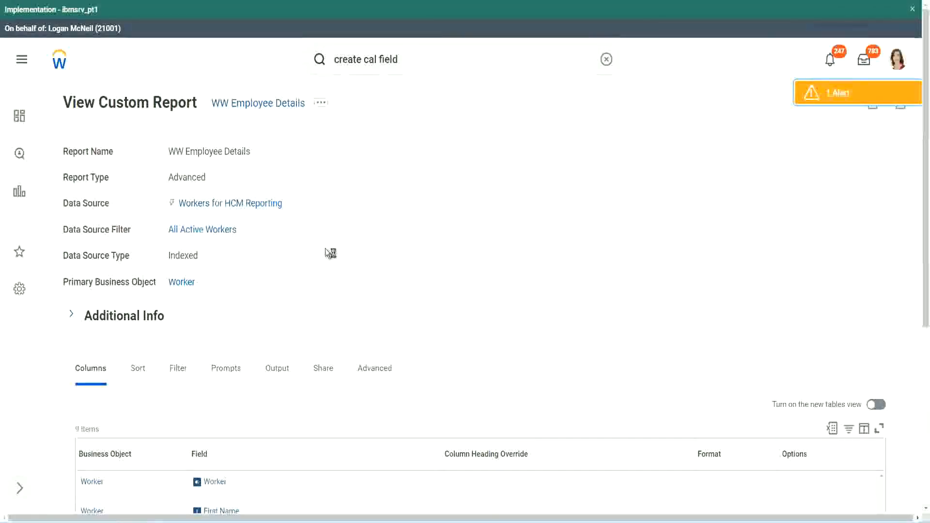
scroll(354, 252, down, 5)
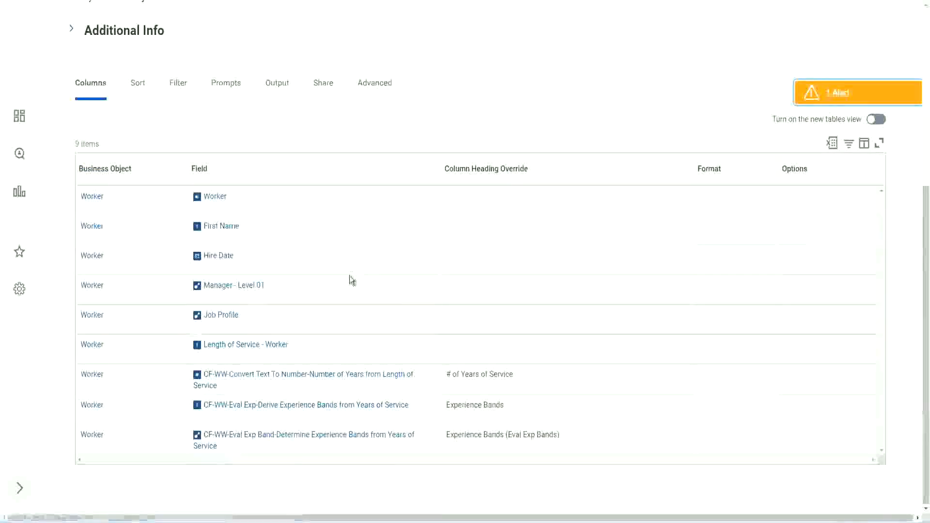
scroll(349, 269, down, 5)
scroll(348, 267, down, 3)
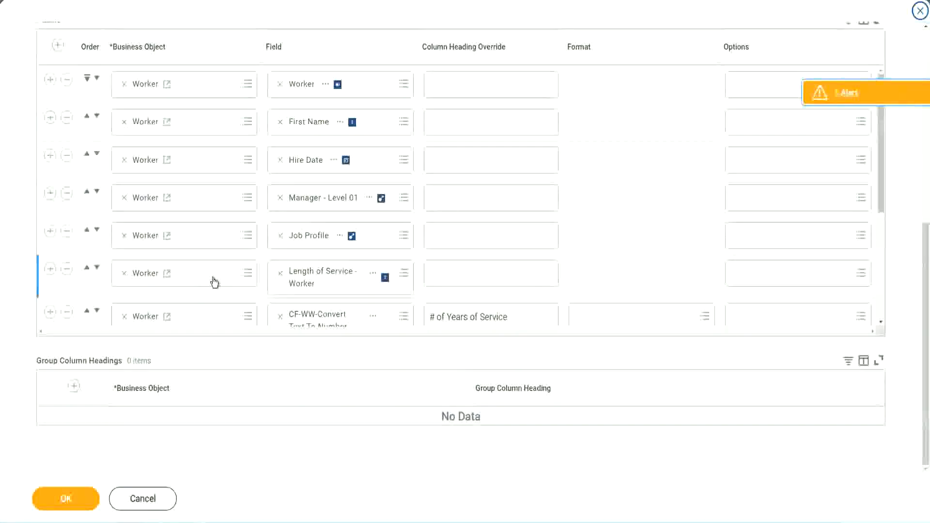
scroll(214, 281, down, 5)
click(50, 259)
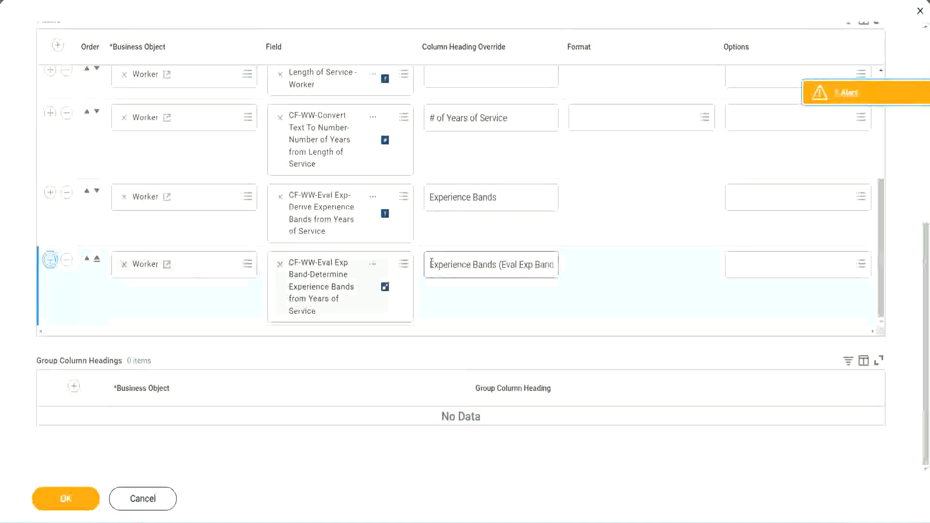
click(316, 308)
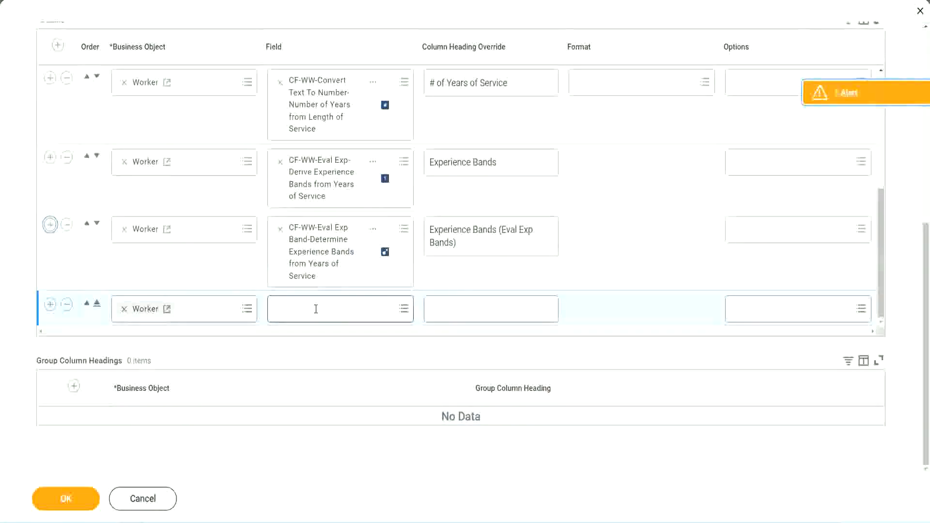
text(Experience Bands from years of Service)
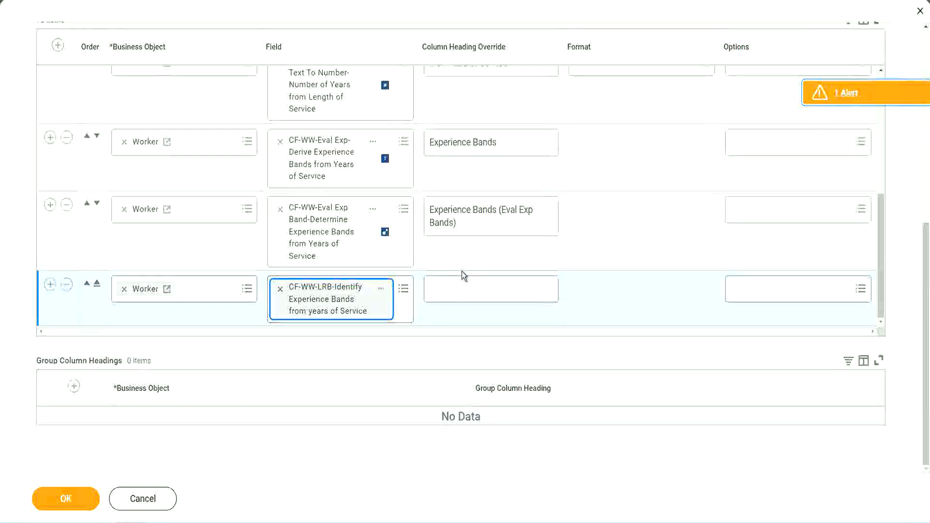
Set the new column's heading override to "Experience Bands (LRB)".
click(463, 282)
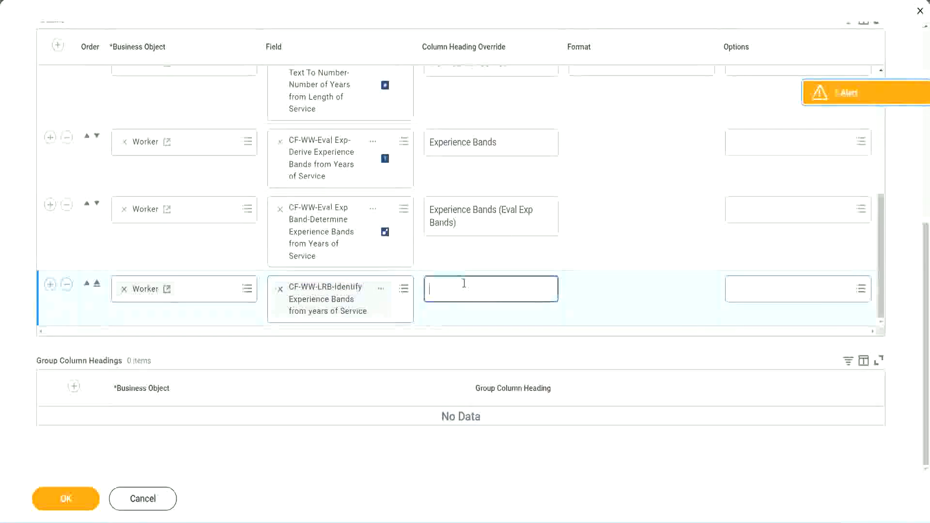
text(Ex)
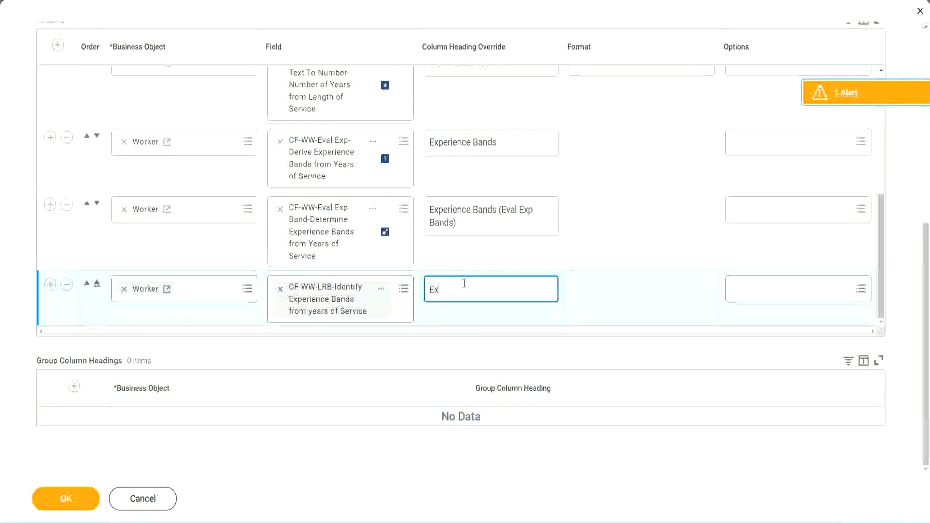
text(pernerice)
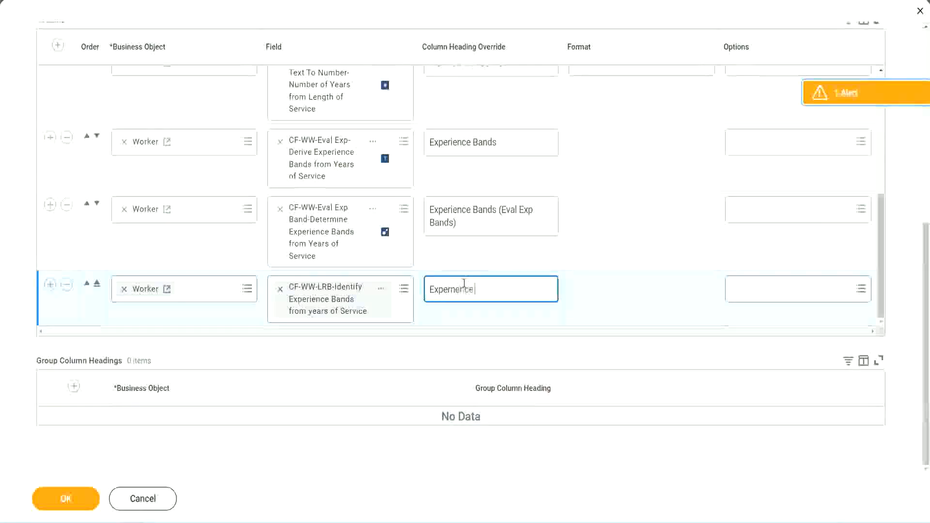
key(BackSpace)
key(BackSpace)
key(BackSpace)
key(BackSpace)
text(ience Bands)
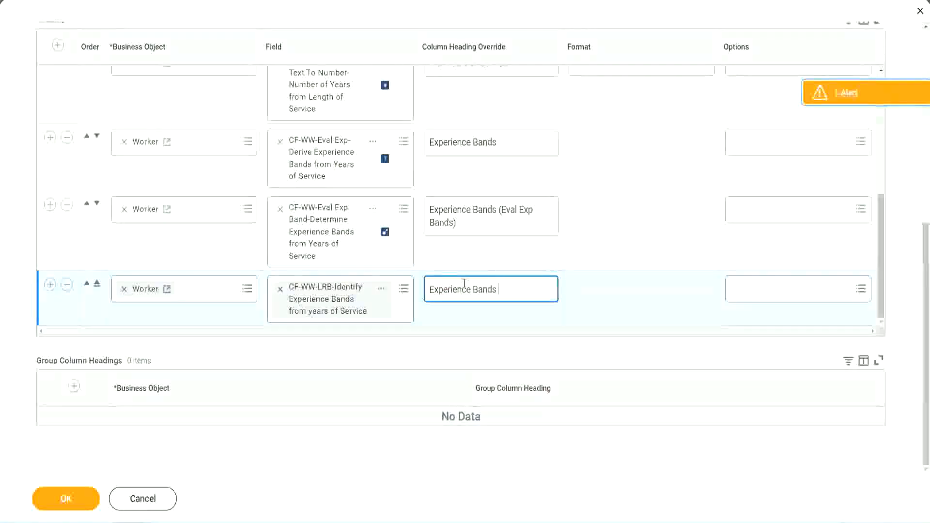
text( (LRB))
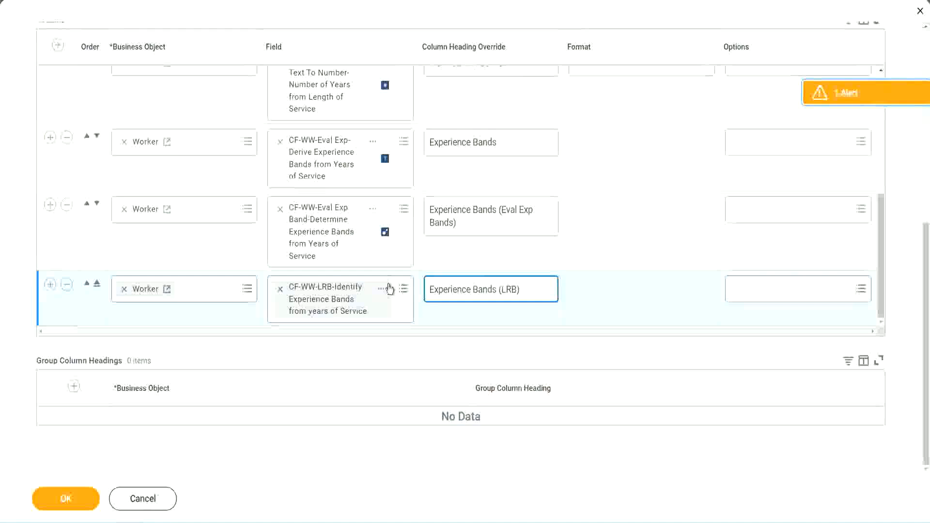
Save and run the WW Employee Details report with blank prompts, and compare its three experience band columns across the workers.
click(81, 507)
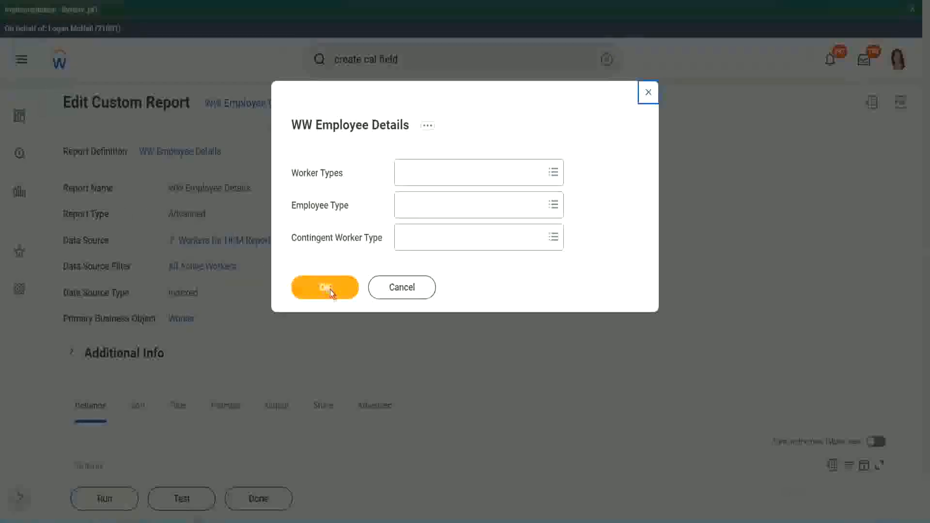
click(330, 290)
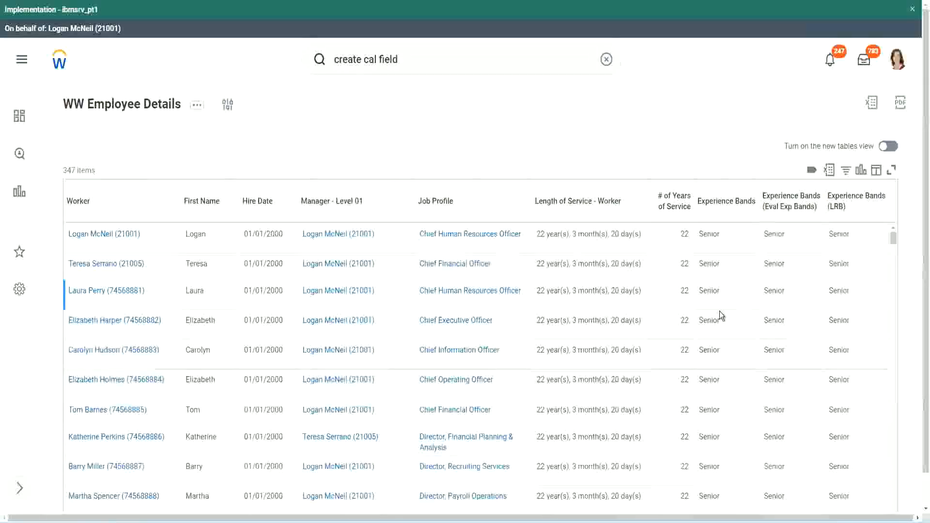
double_click(712, 235)
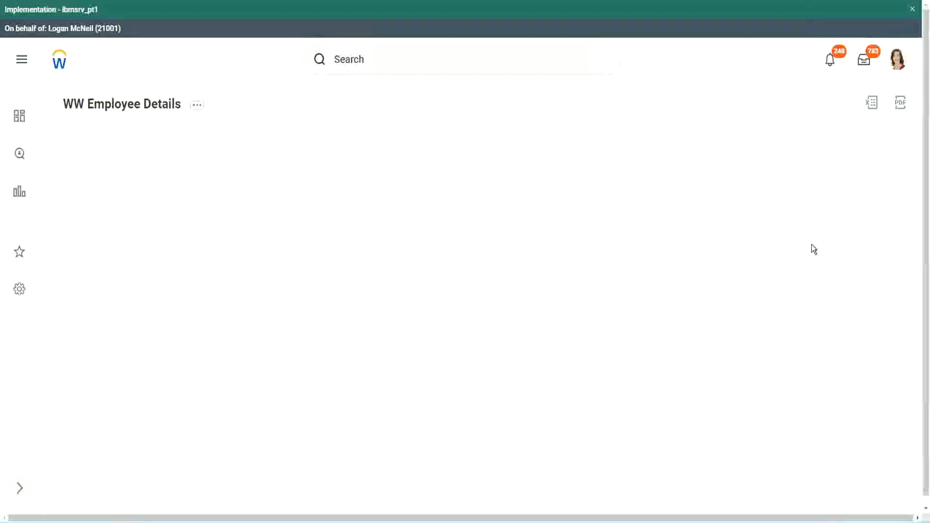
scroll(808, 272, down, 10)
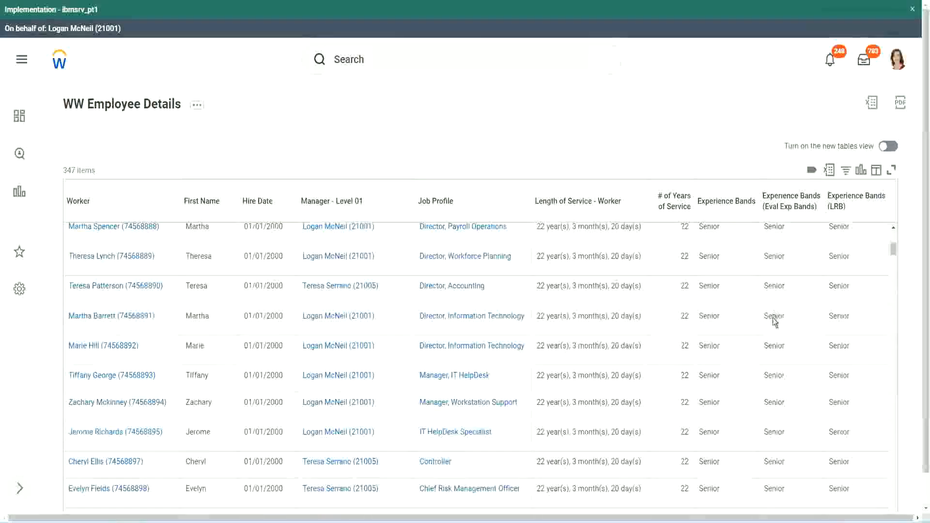
scroll(772, 332, down, 3)
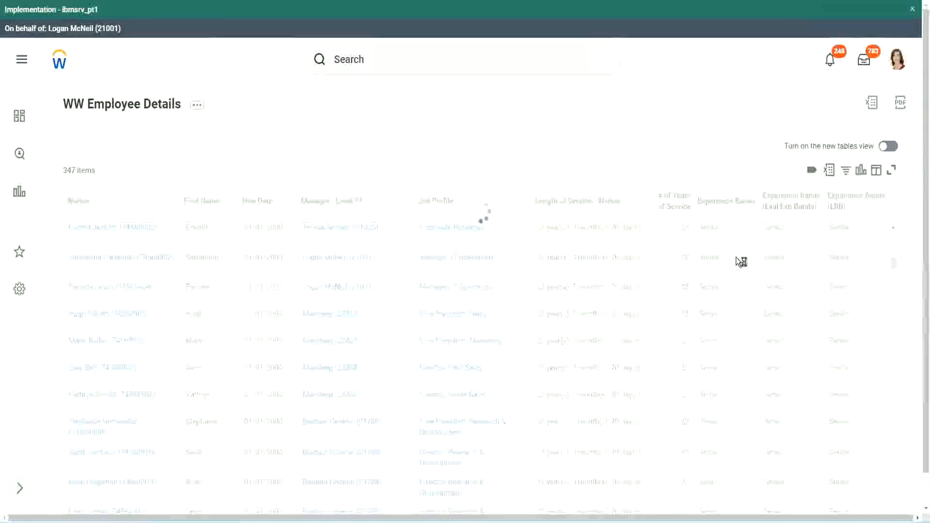
click(725, 394)
scroll(725, 431, down, 3)
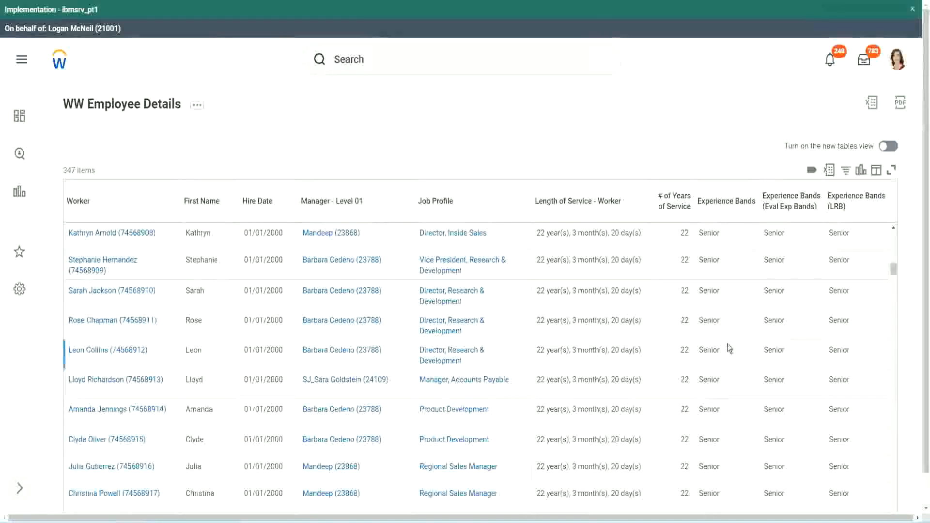
scroll(728, 348, down, 1)
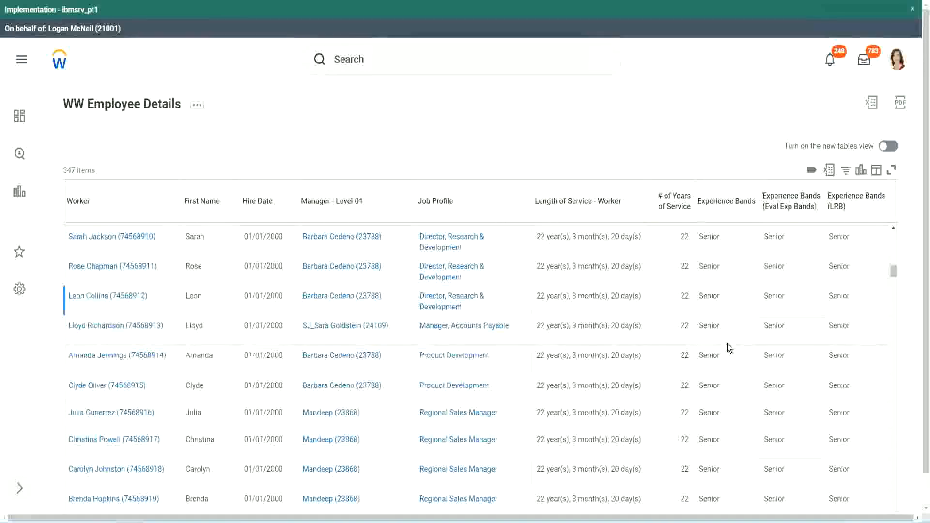